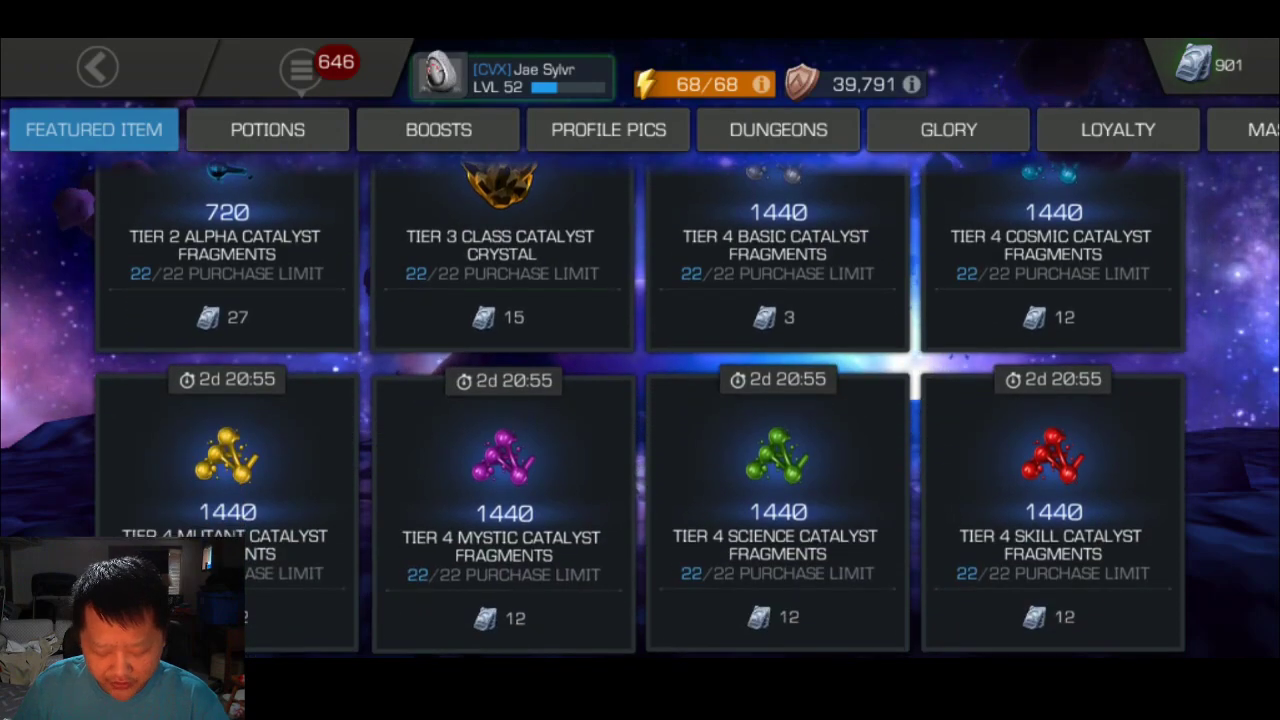
Step: Look through the featured items' prices and purchase limits, from the alliance quest bundles and crystal shards to the catalyst fragments
scroll(640, 400, "up", 5)
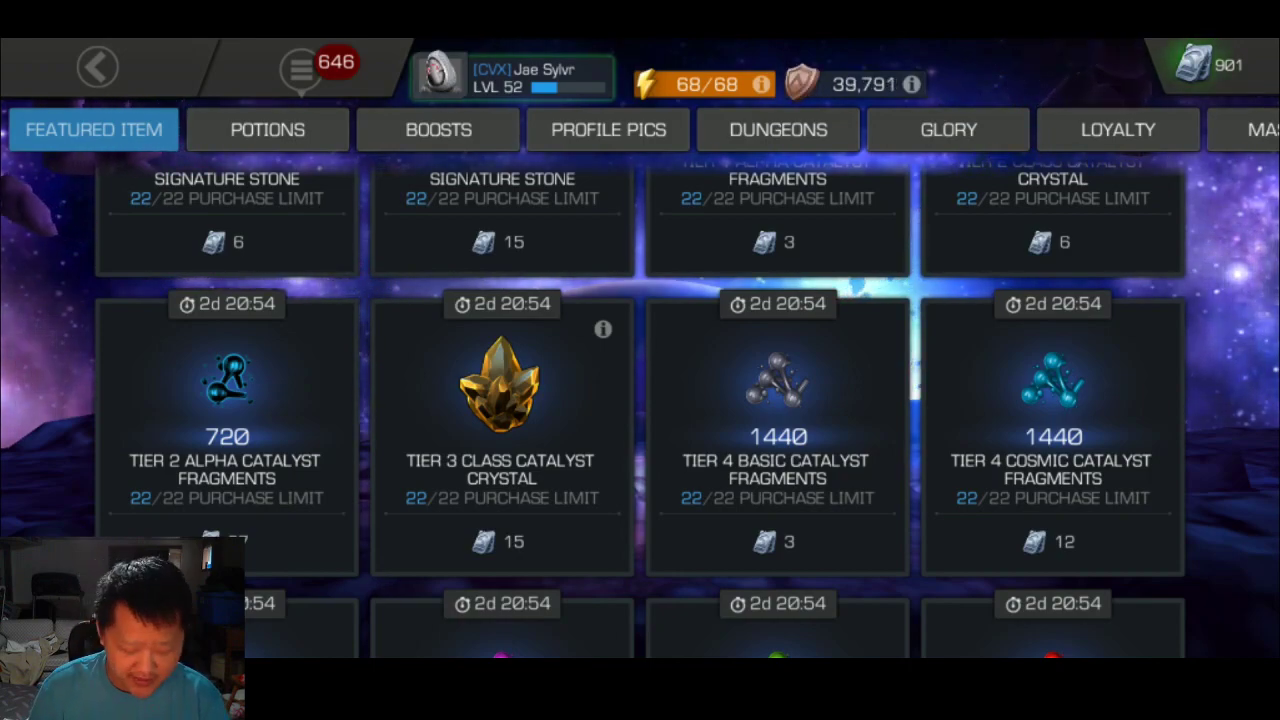
scroll(640, 400, "down", 3)
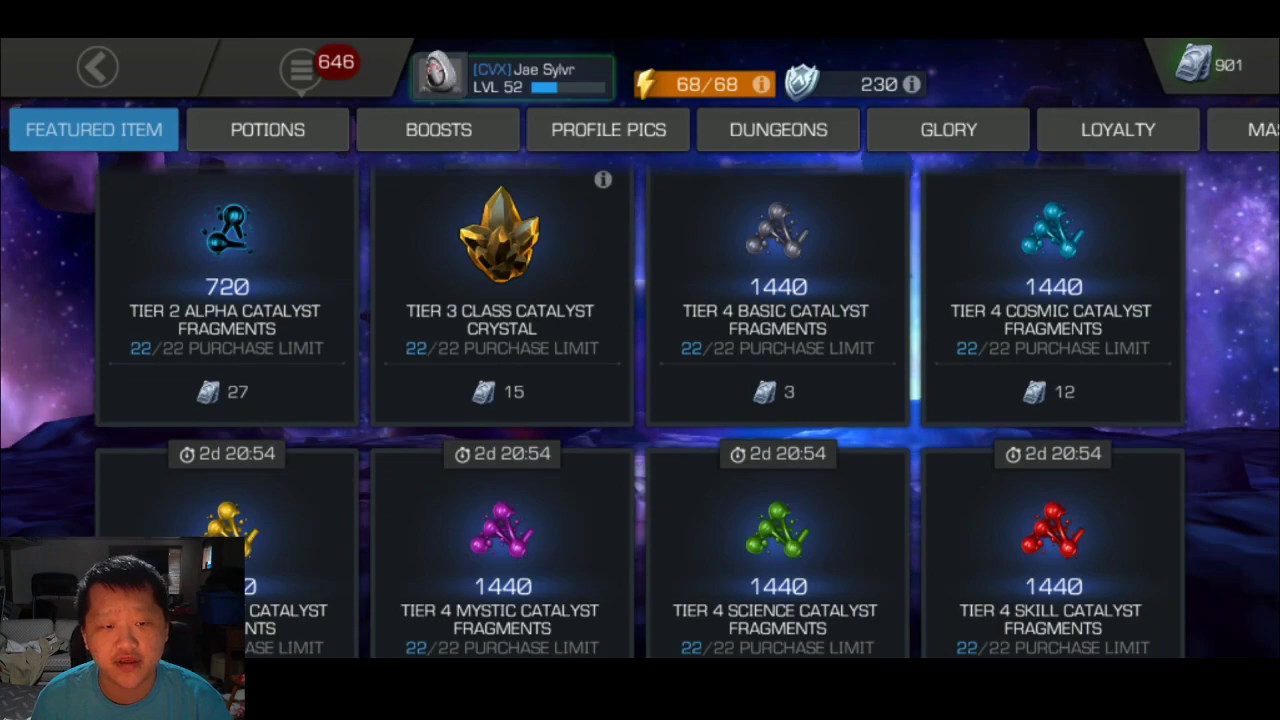
scroll(640, 400, "down", 5)
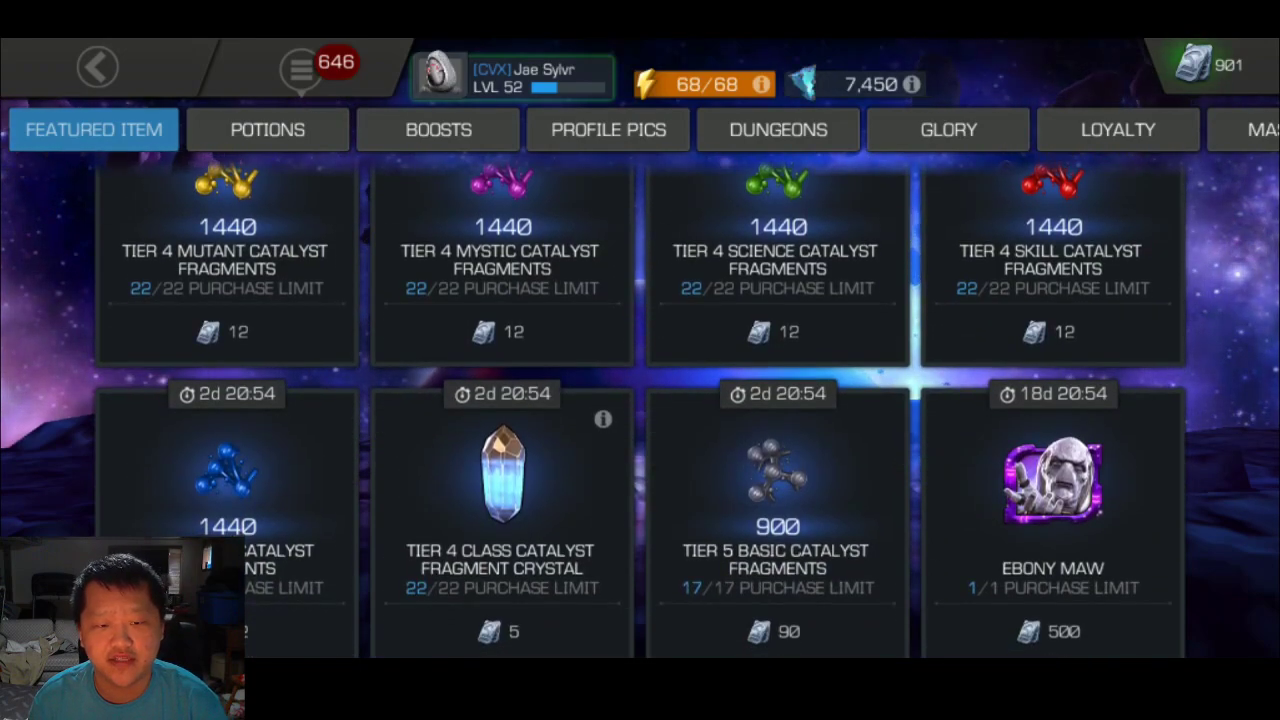
scroll(640, 400, "up", 7)
scroll(640, 400, "up", 5)
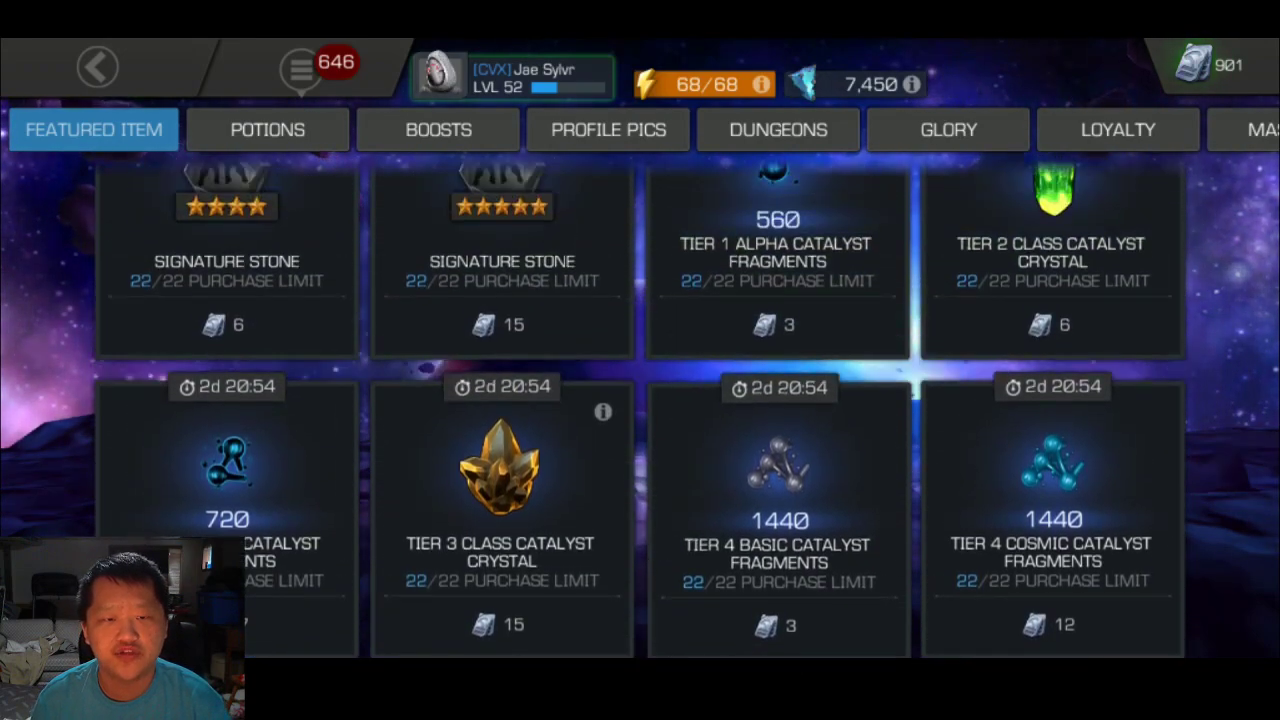
scroll(640, 400, "up", 2)
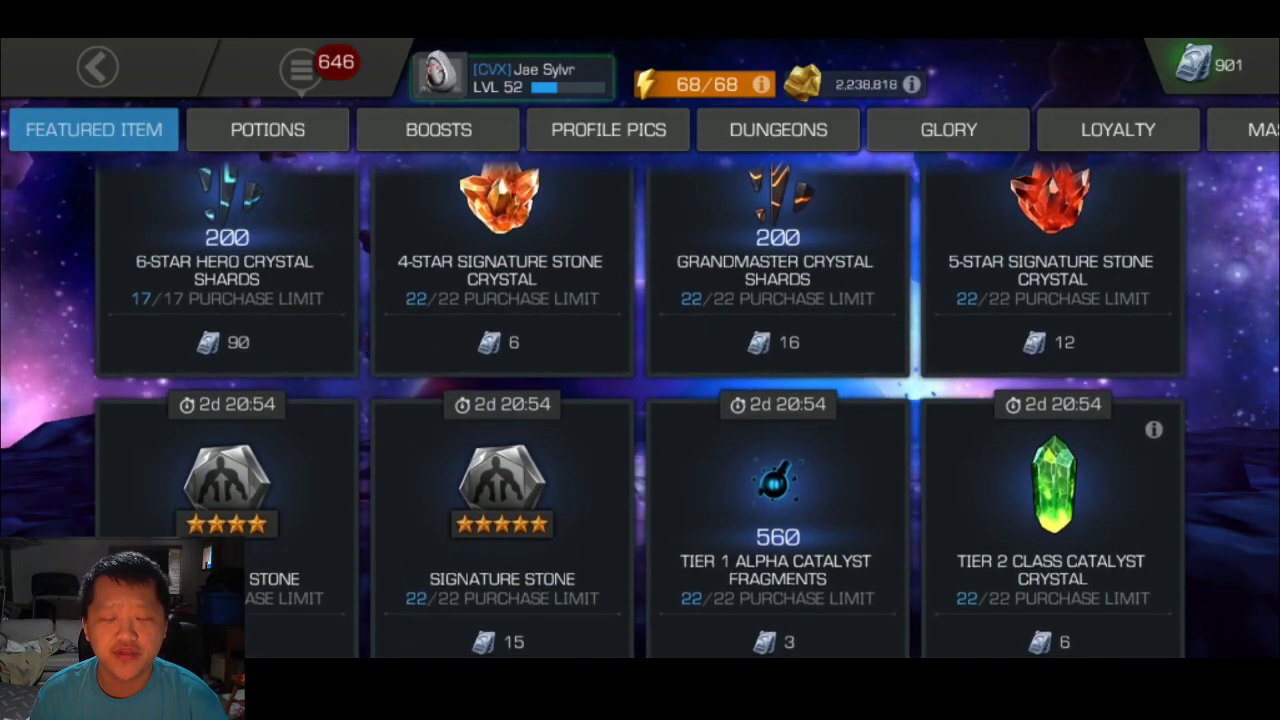
scroll(640, 400, "up", 2)
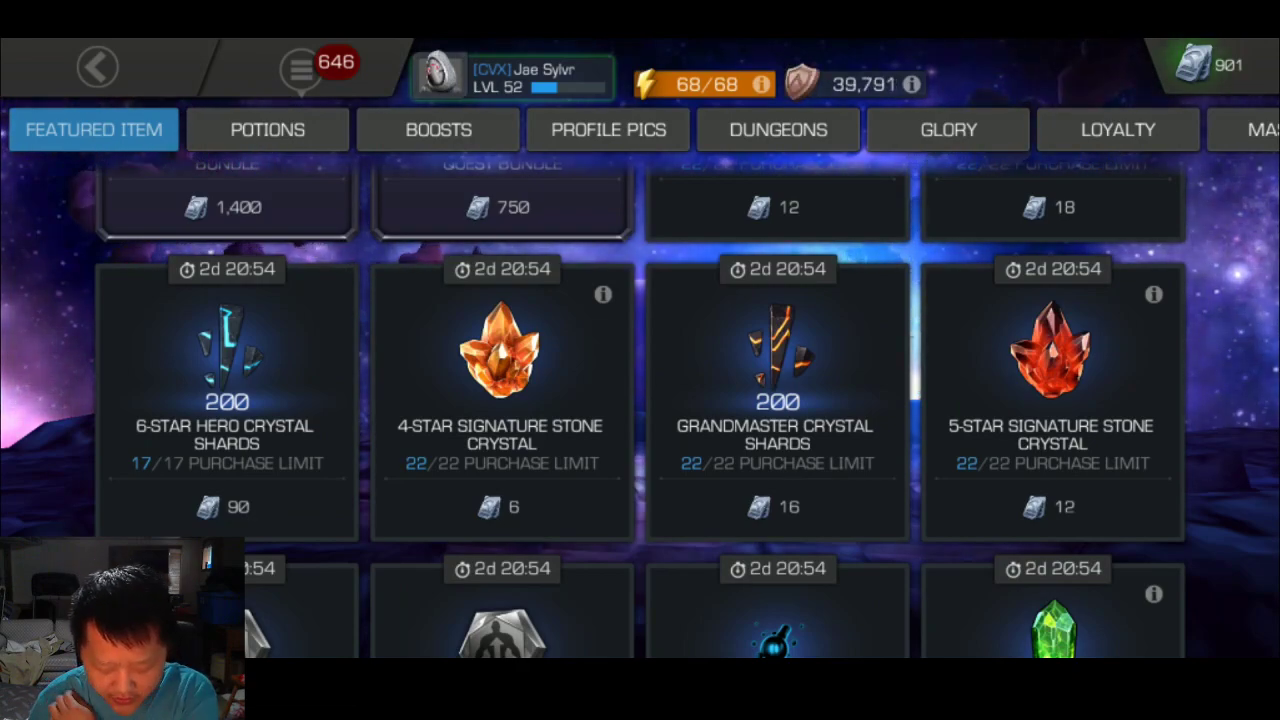
scroll(640, 400, "up", 2)
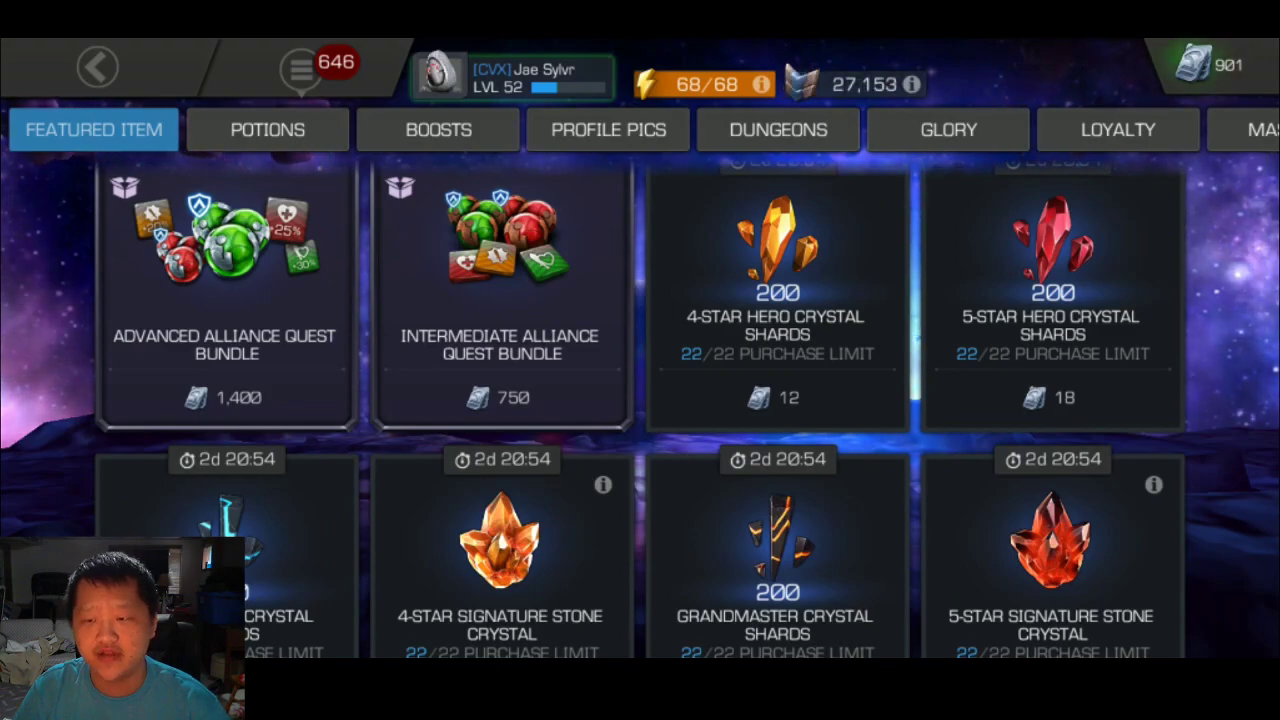
scroll(640, 400, "down", 1)
scroll(640, 400, "down", 3)
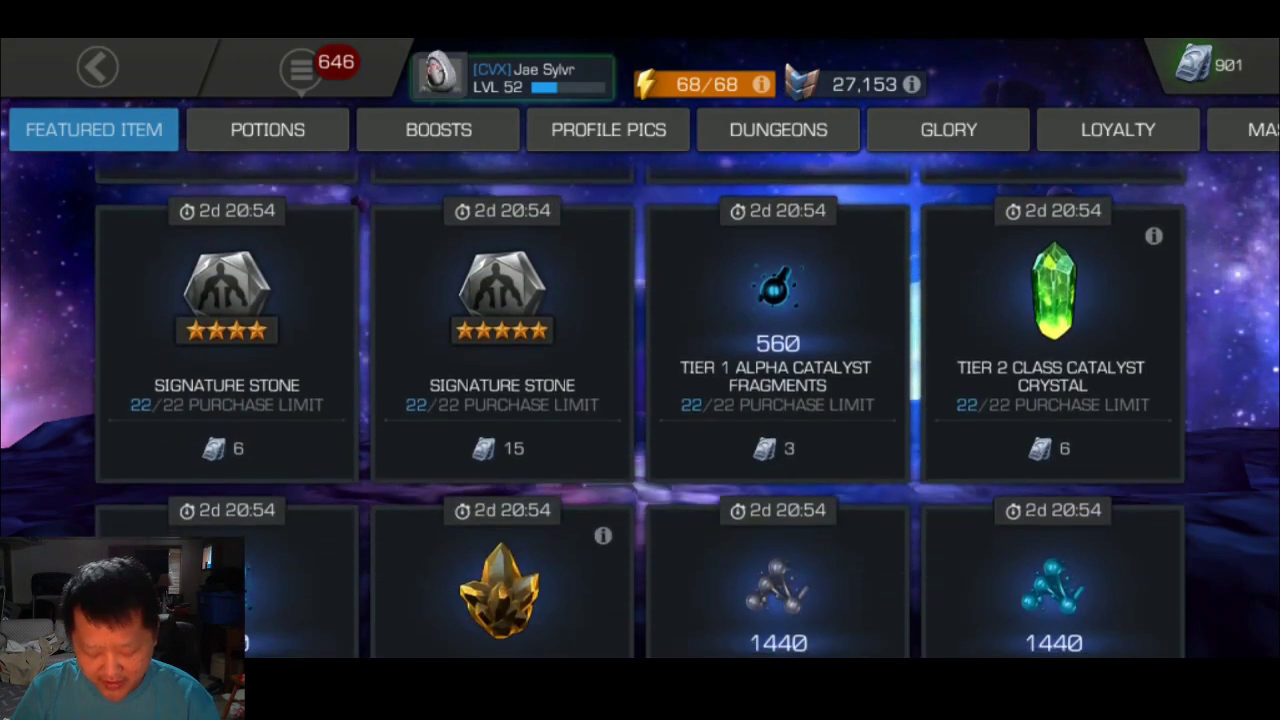
Step: Switch to the Featured Item Scaling Cost spreadsheet in Google Sheets and examine the T2CC crystal costs for purchases 15 and 16
key("alt+Tab")
double_click(1008, 183)
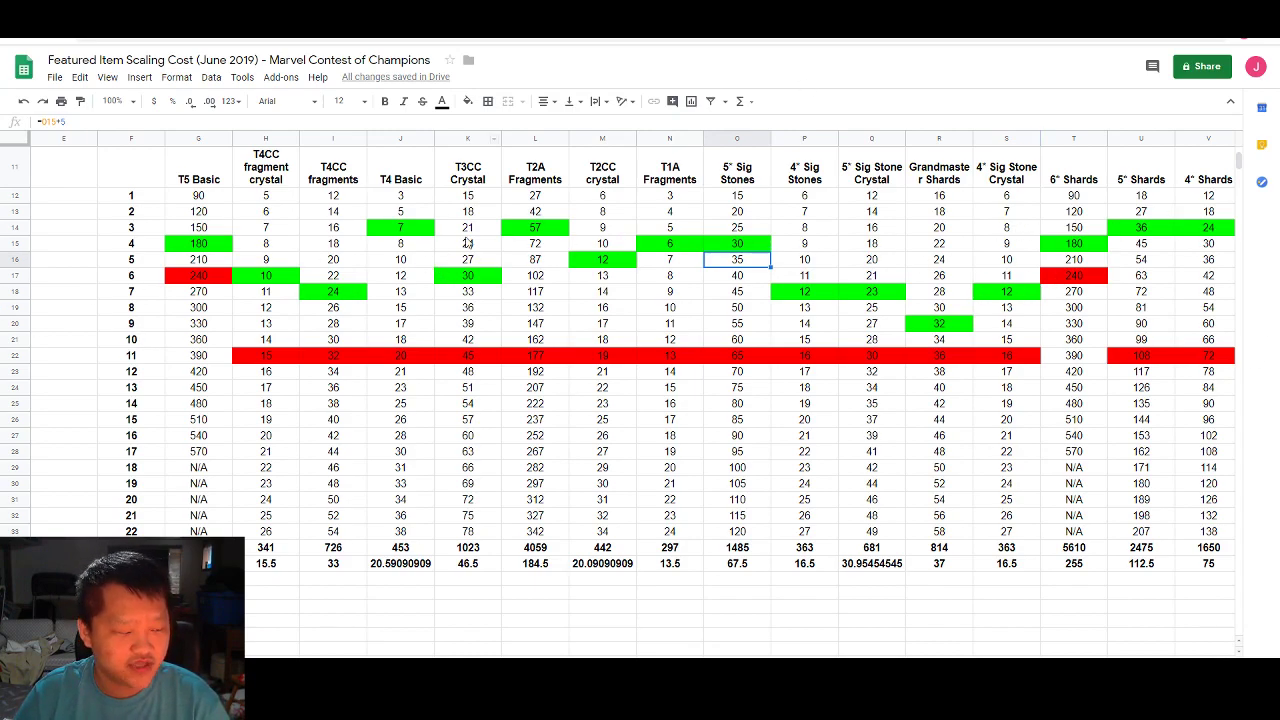
left_click(419, 276)
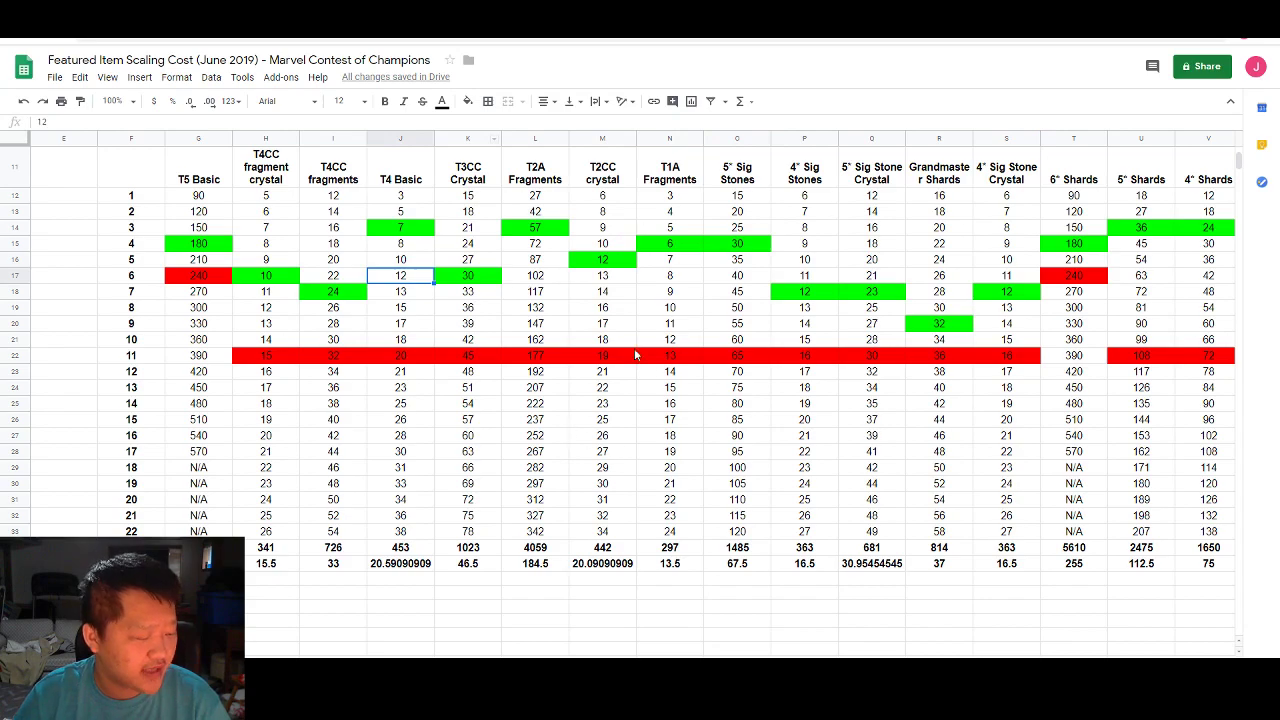
left_click(617, 422)
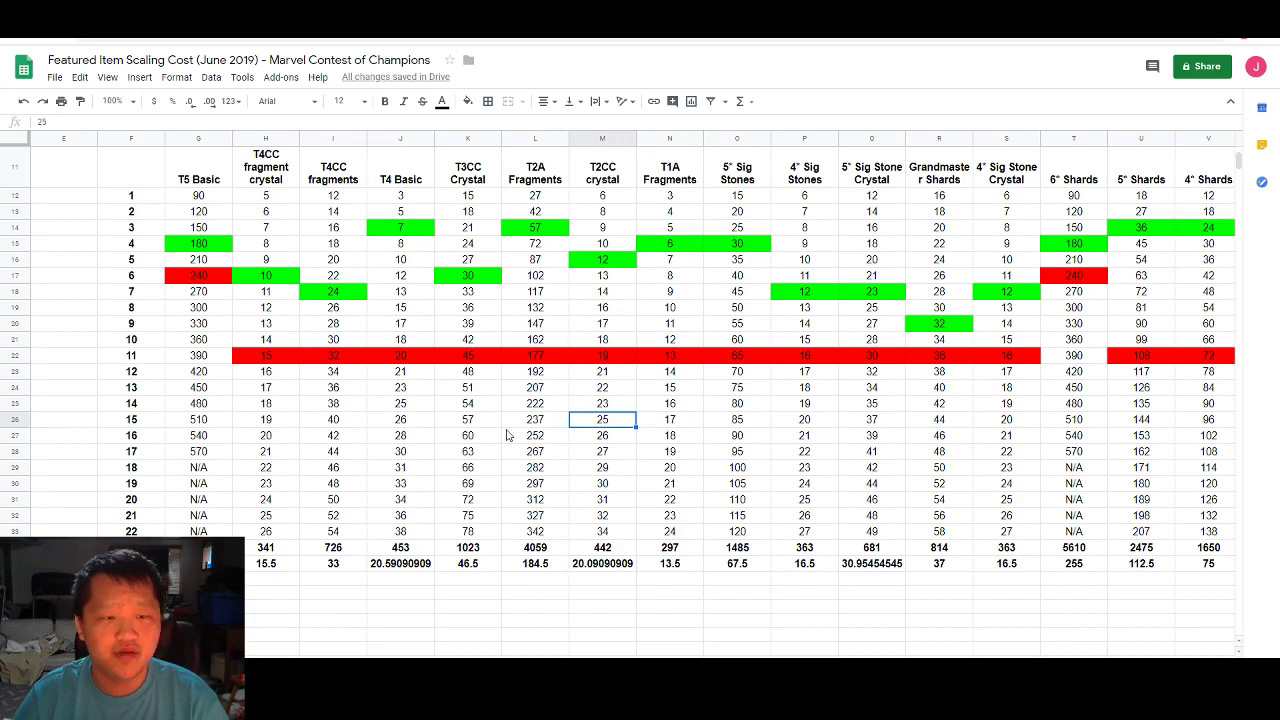
left_click(140, 420)
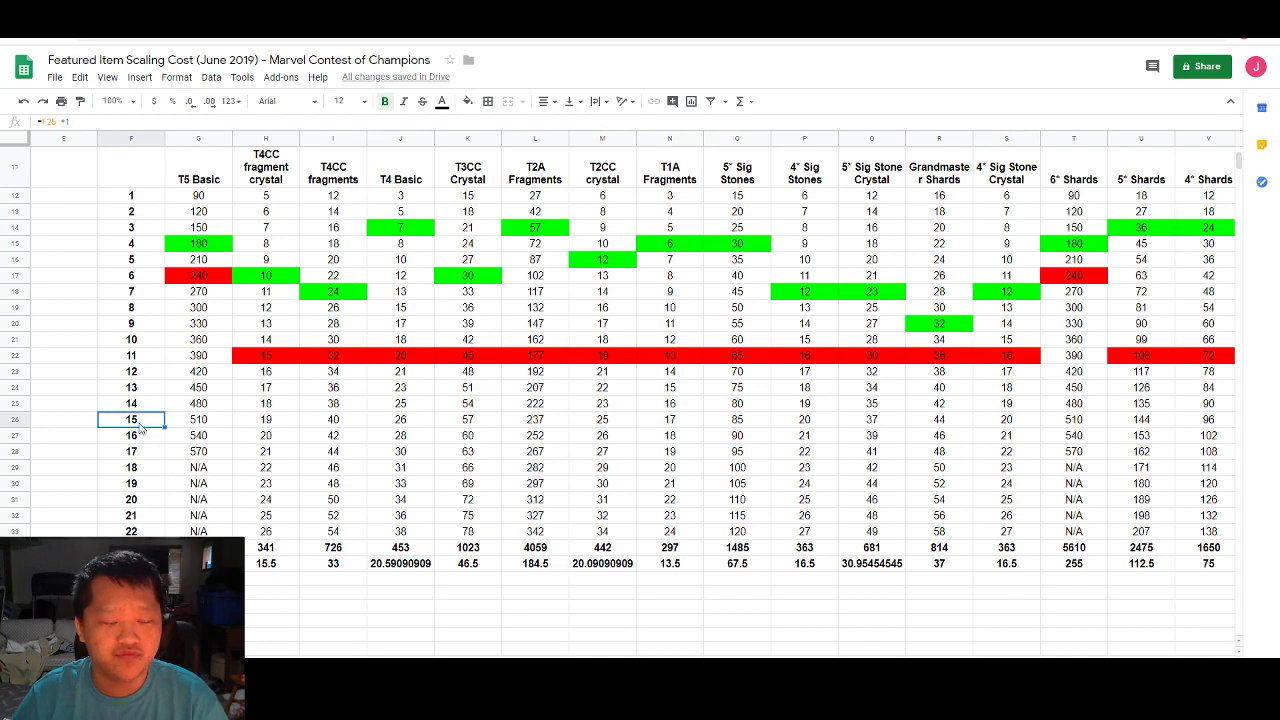
left_click(593, 187)
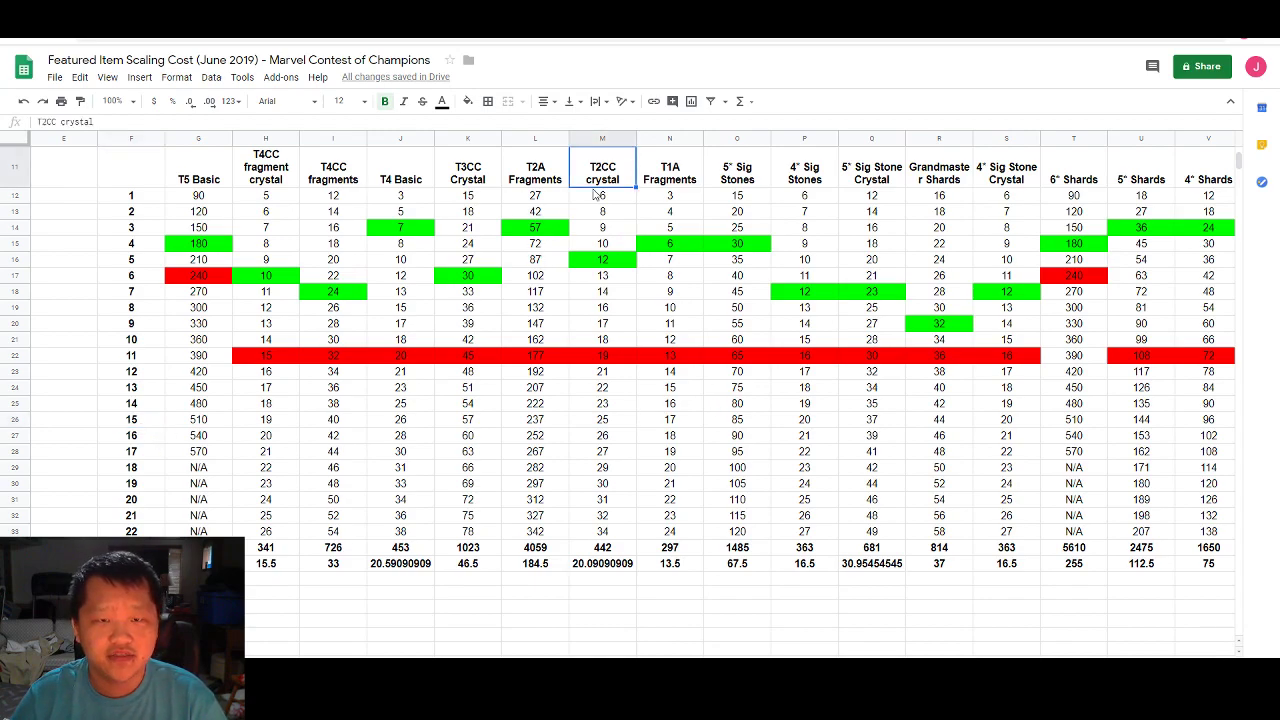
left_click(609, 420)
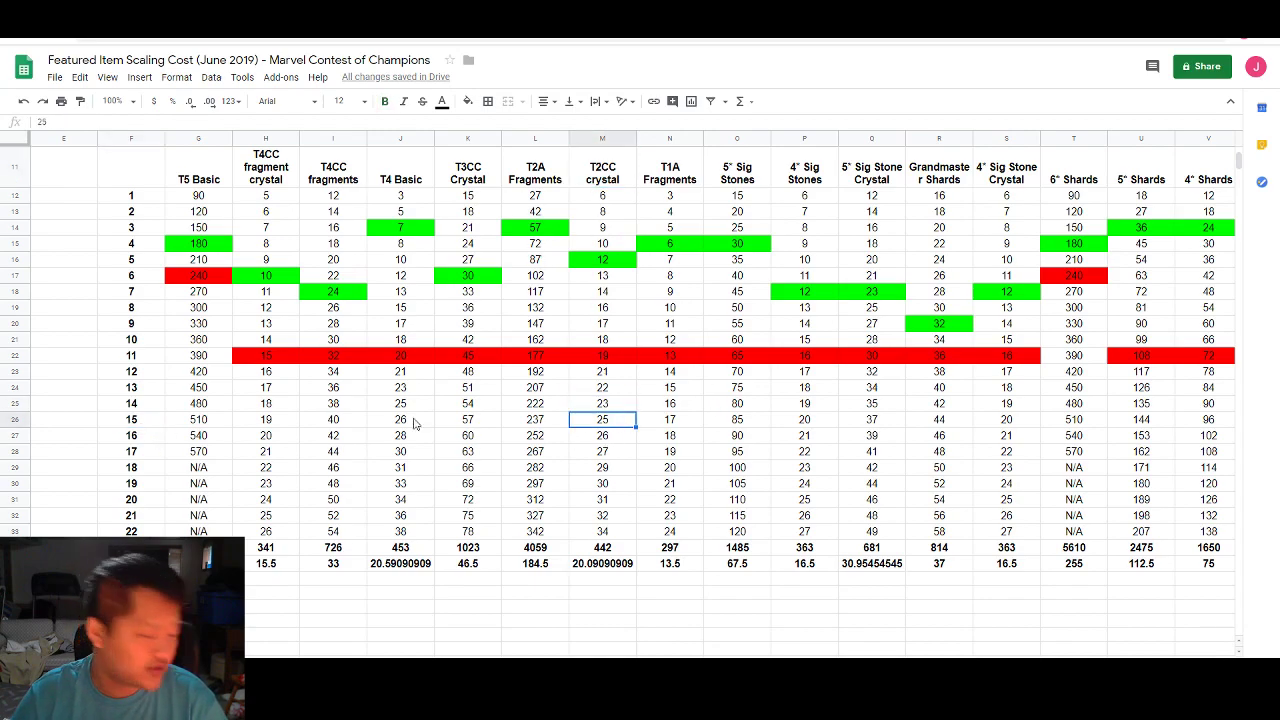
left_click(655, 445)
left_click(623, 445)
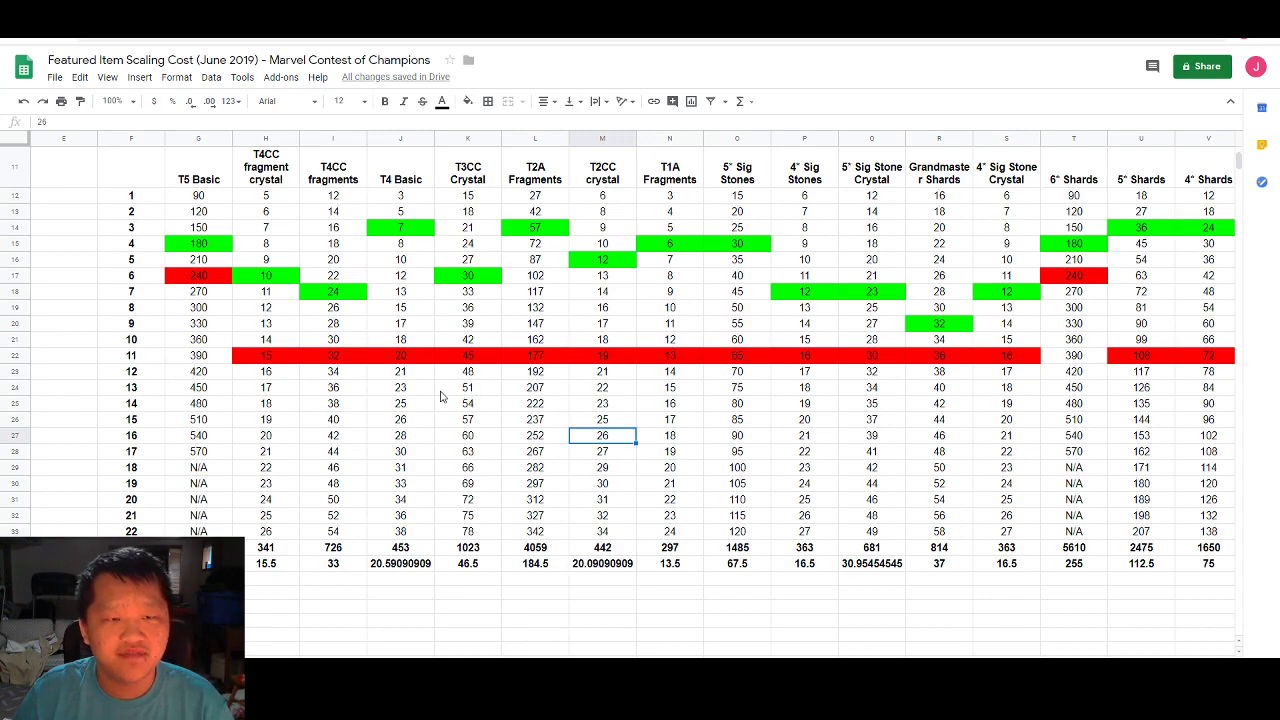
Step: Examine the green-highlighted costs in the T5 Basic, T4CC fragment crystal, T4CC fragments and T4 Basic columns
left_click(200, 242)
left_click(253, 280)
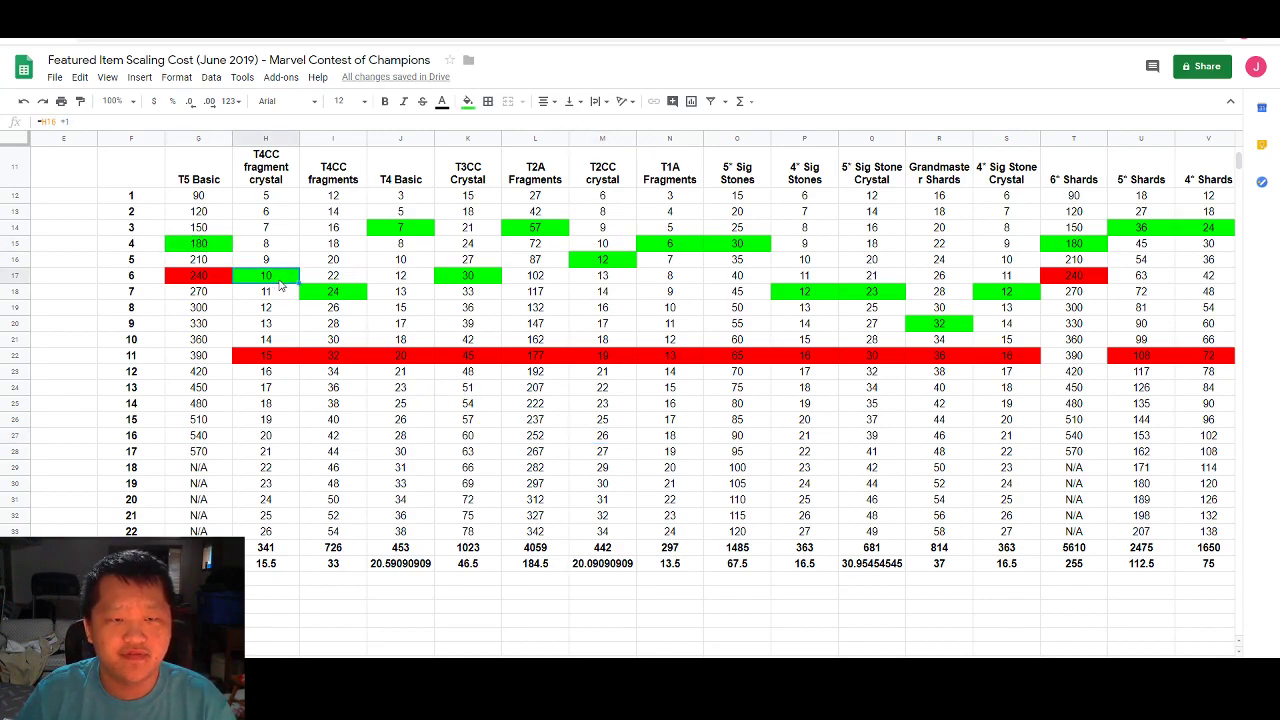
left_click(352, 298)
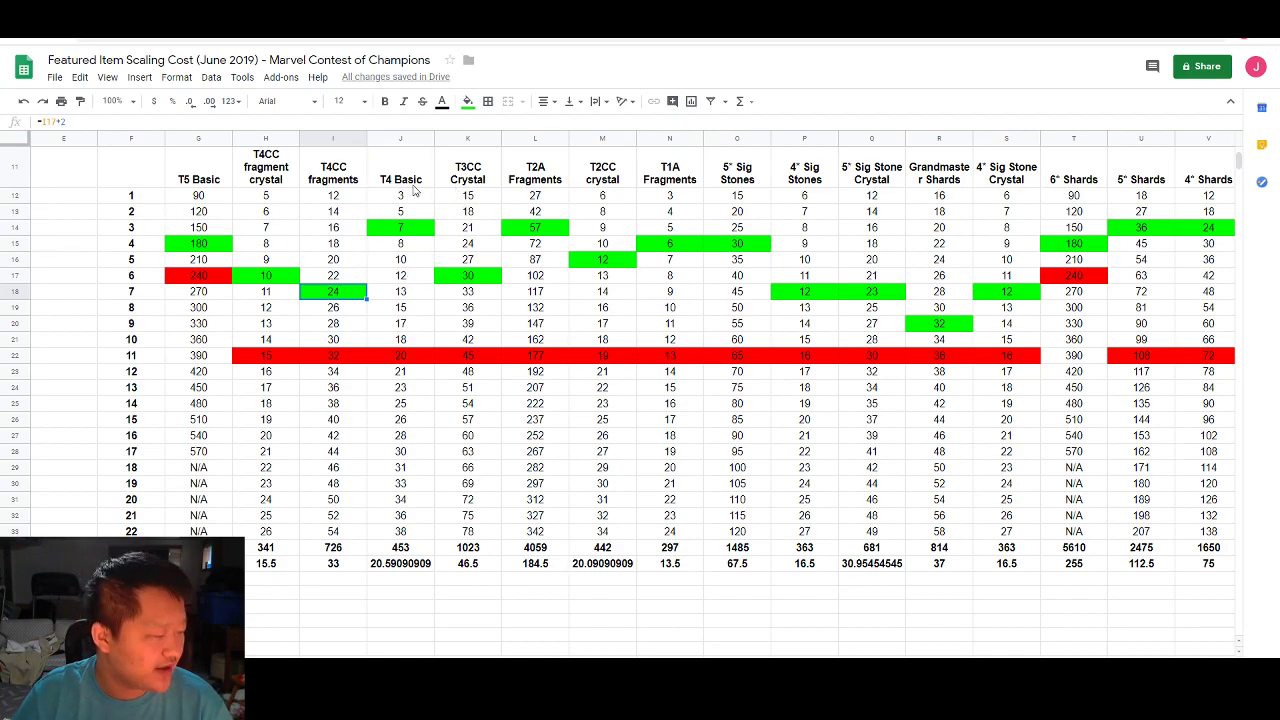
left_click(403, 212)
left_click(420, 193)
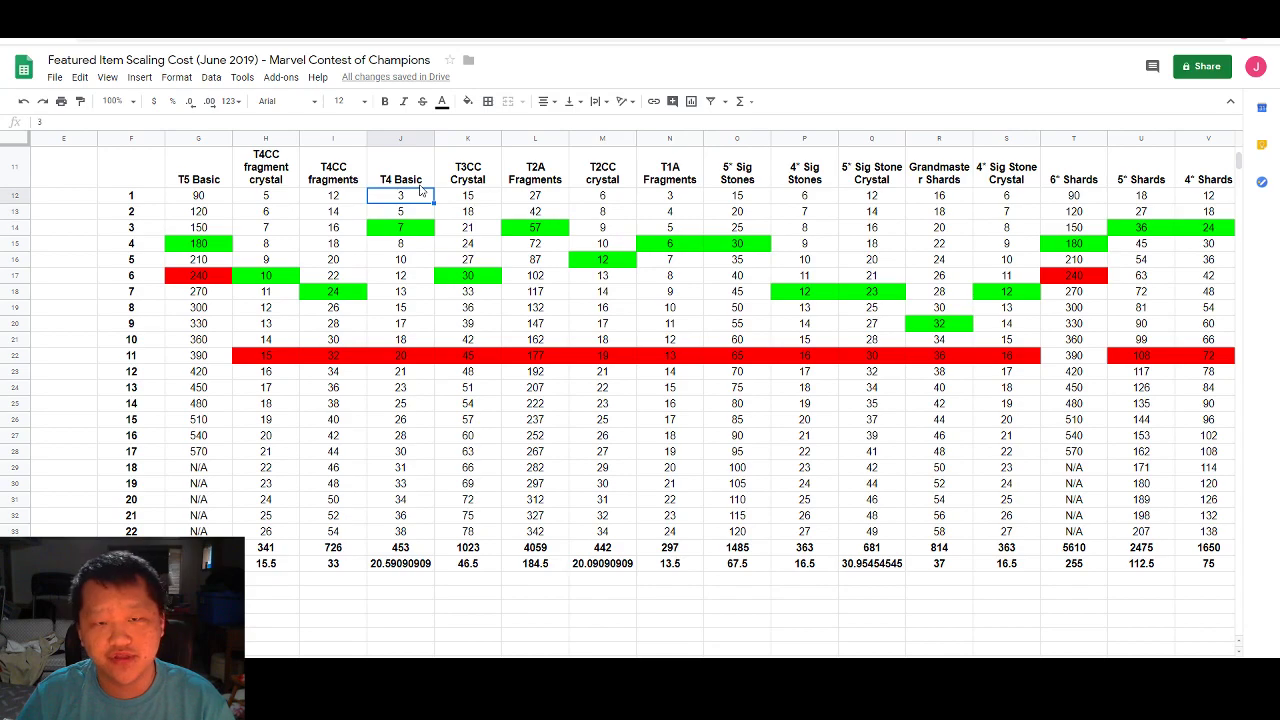
left_click(409, 232)
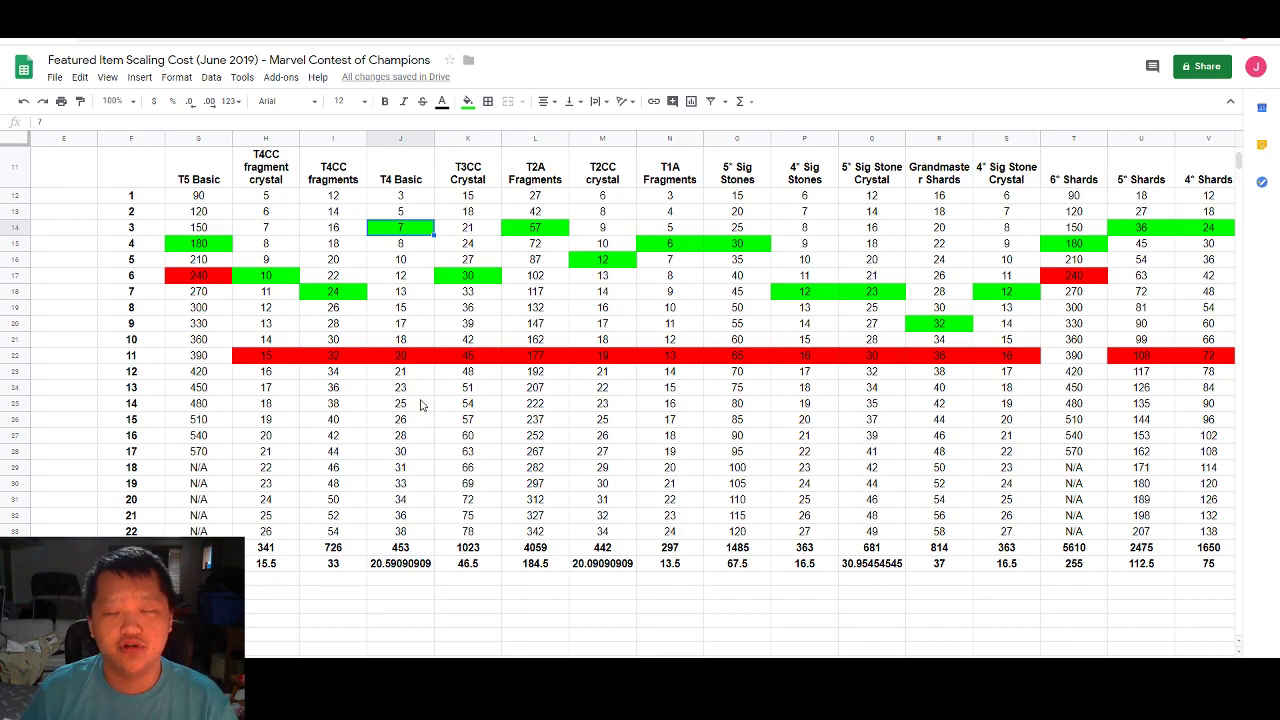
Step: Select the total row from T5 Basic to 4* Shards and compare it with the individual purchase costs above
scroll(407, 405, "down", 3)
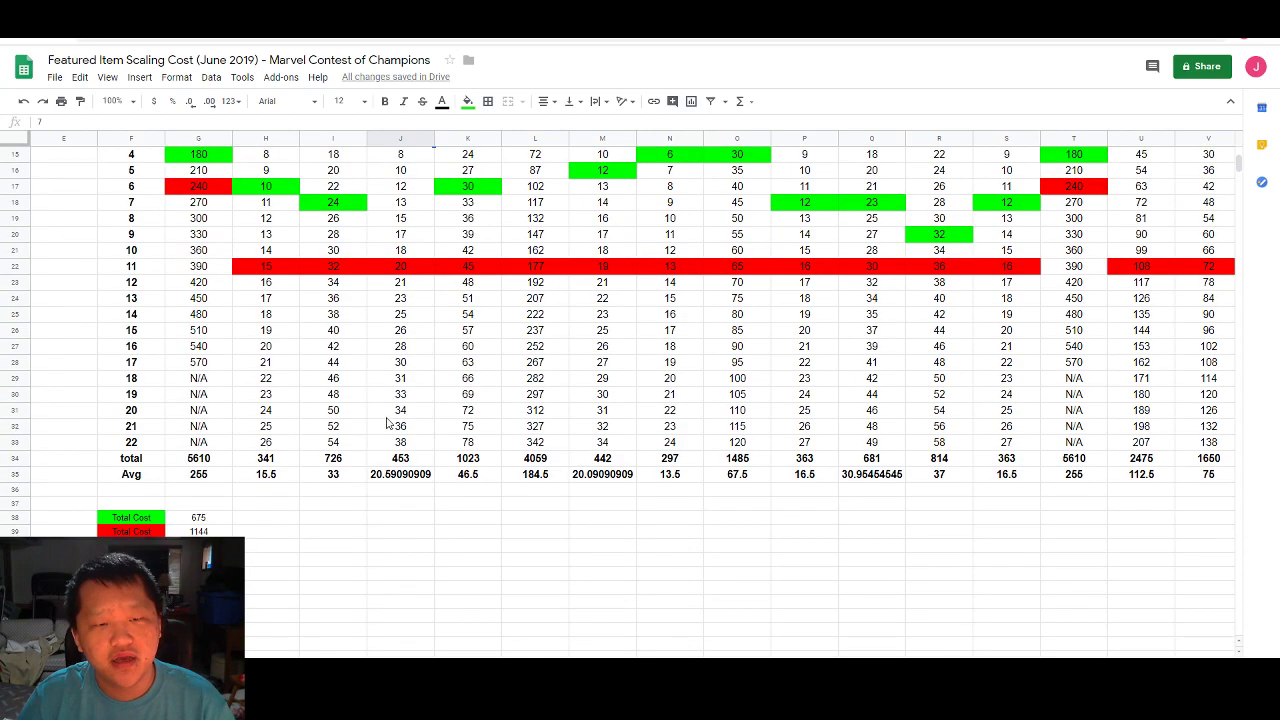
left_click_drag(208, 460, 1205, 458)
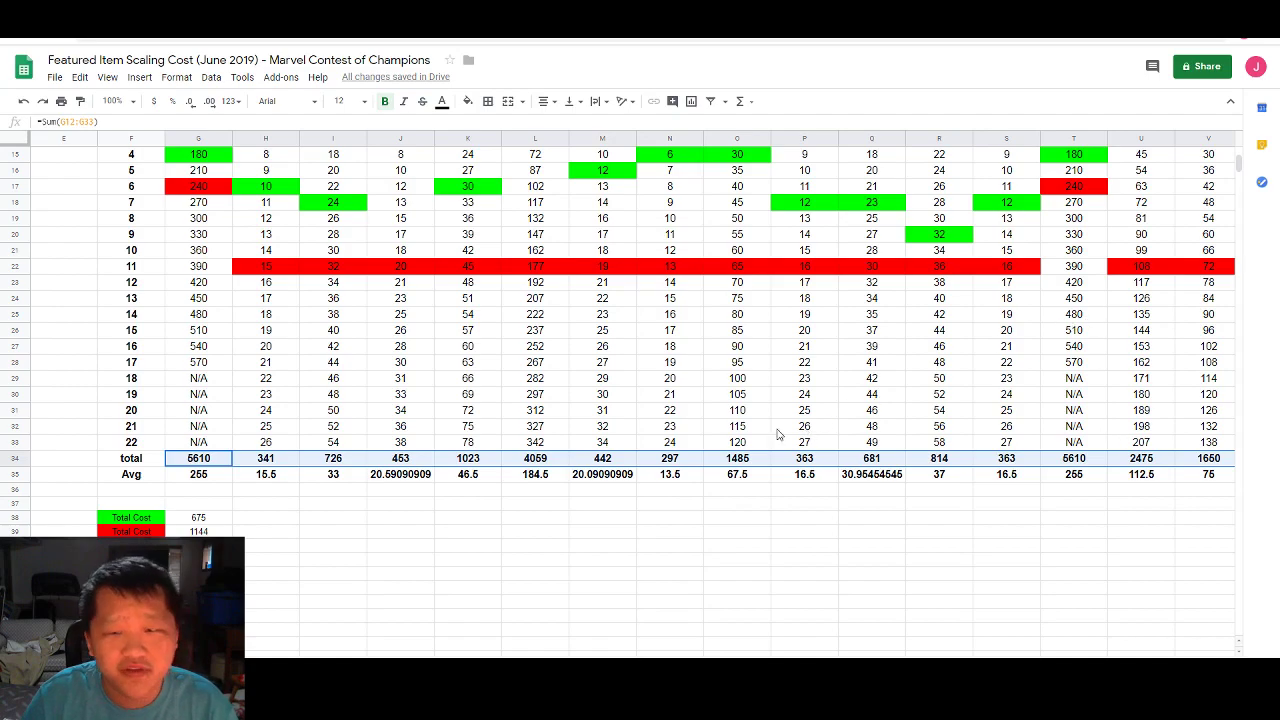
scroll(740, 470, "up", 3)
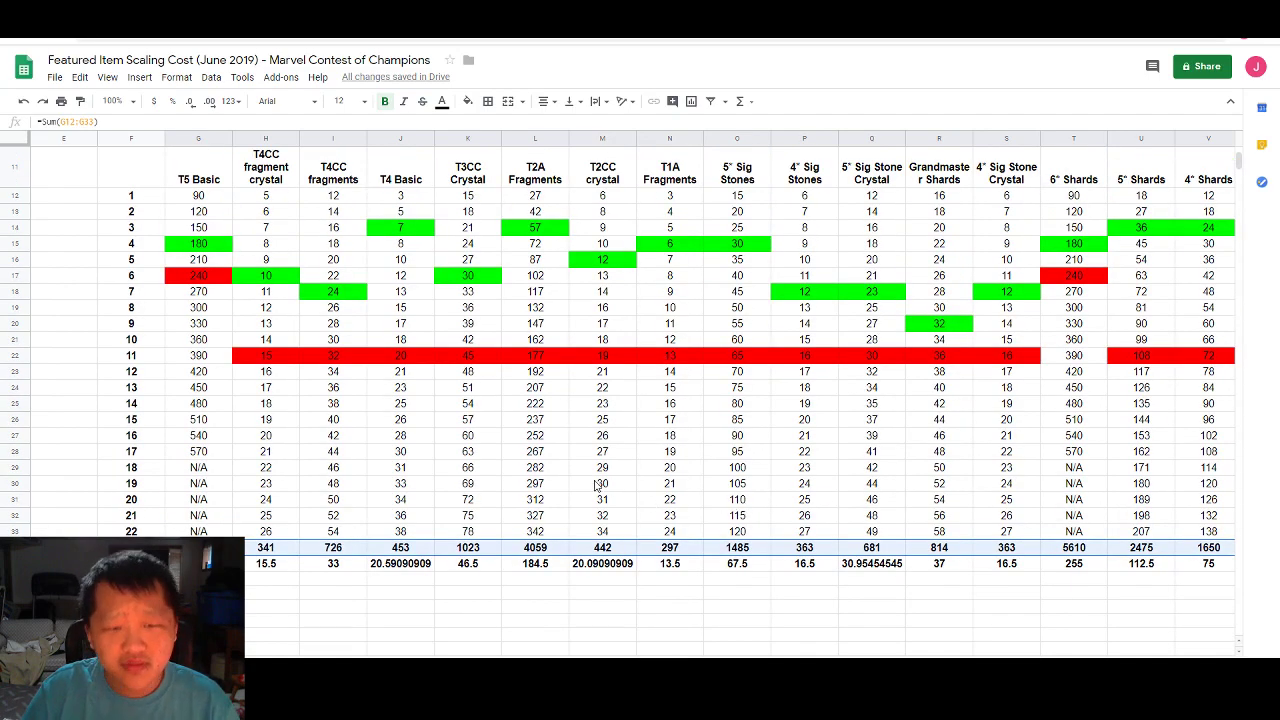
scroll(583, 486, "down", 1)
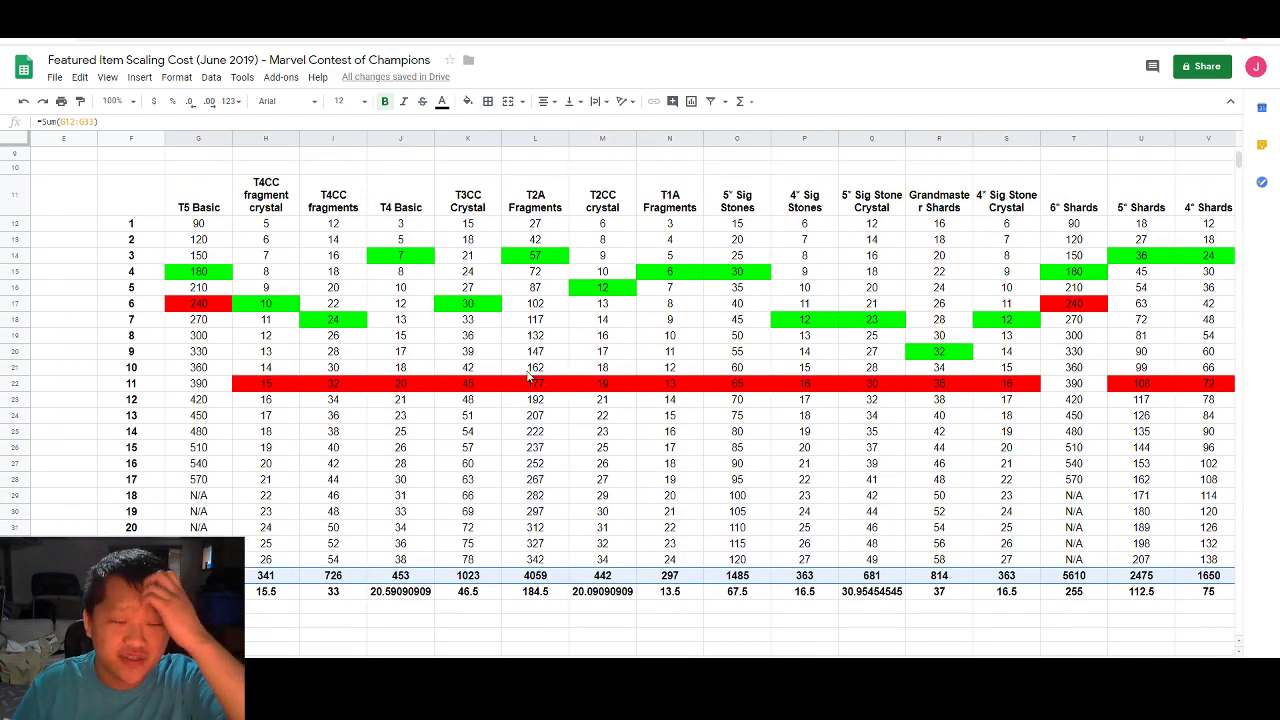
Step: Check the red-highlighted T5 Basic cost against the average row, selecting that row across all item columns
left_click(215, 246)
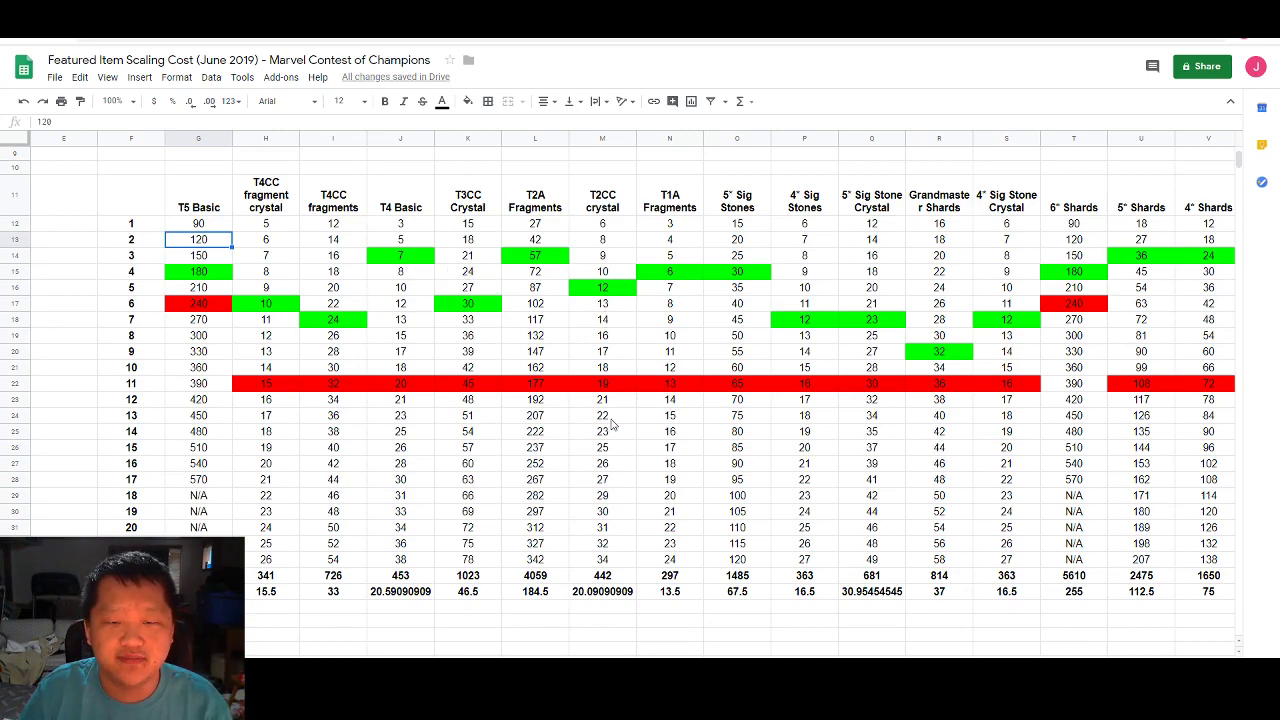
left_click(609, 450)
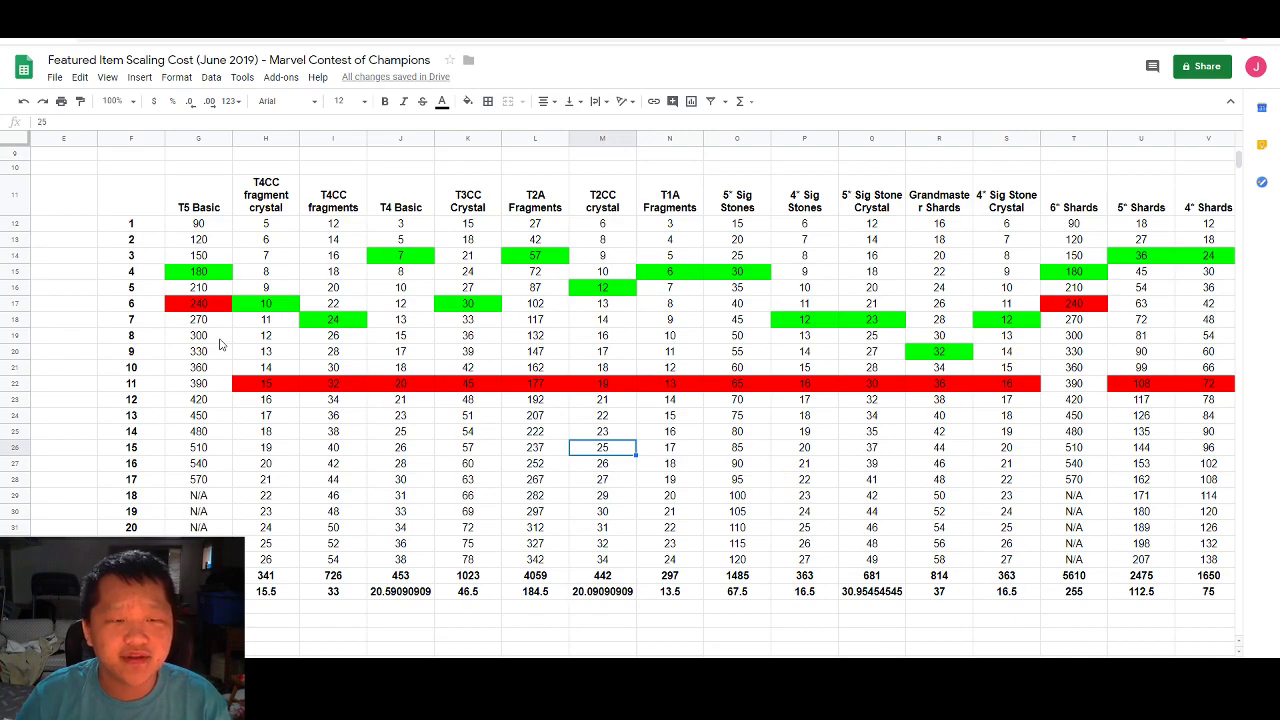
left_click(209, 306)
scroll(245, 380, "down", 3)
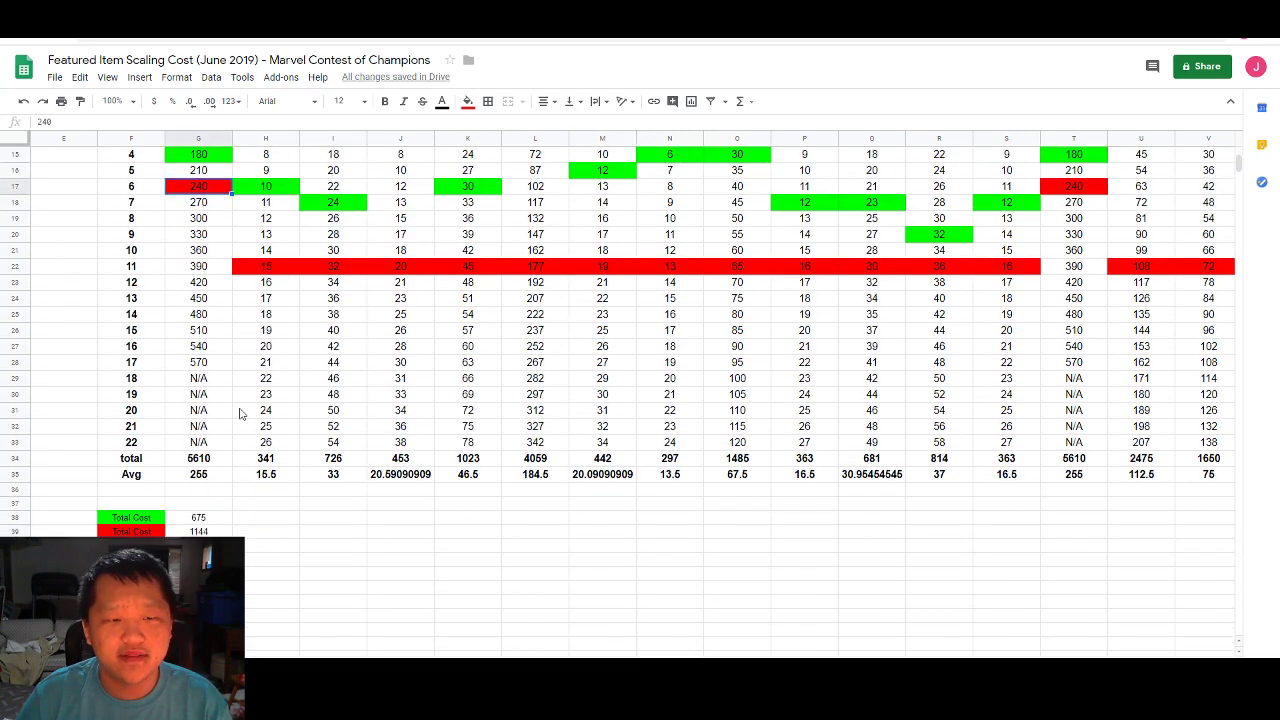
left_click_drag(153, 480, 1190, 485)
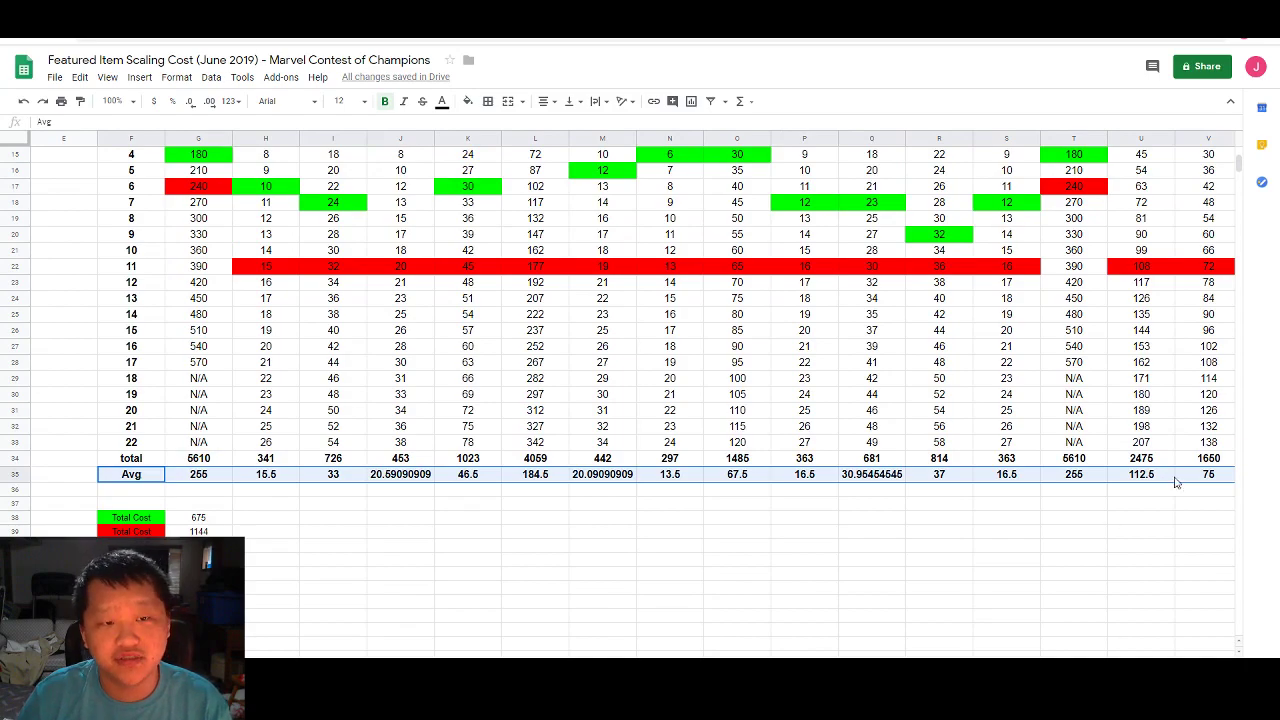
Step: Inspect the costs around and beyond the red-highlighted cutoffs for T4CC fragment crystal, T5 Basic, 6* Shards and 5* Sig Stones
scroll(470, 336, "up", 2)
left_click(288, 357)
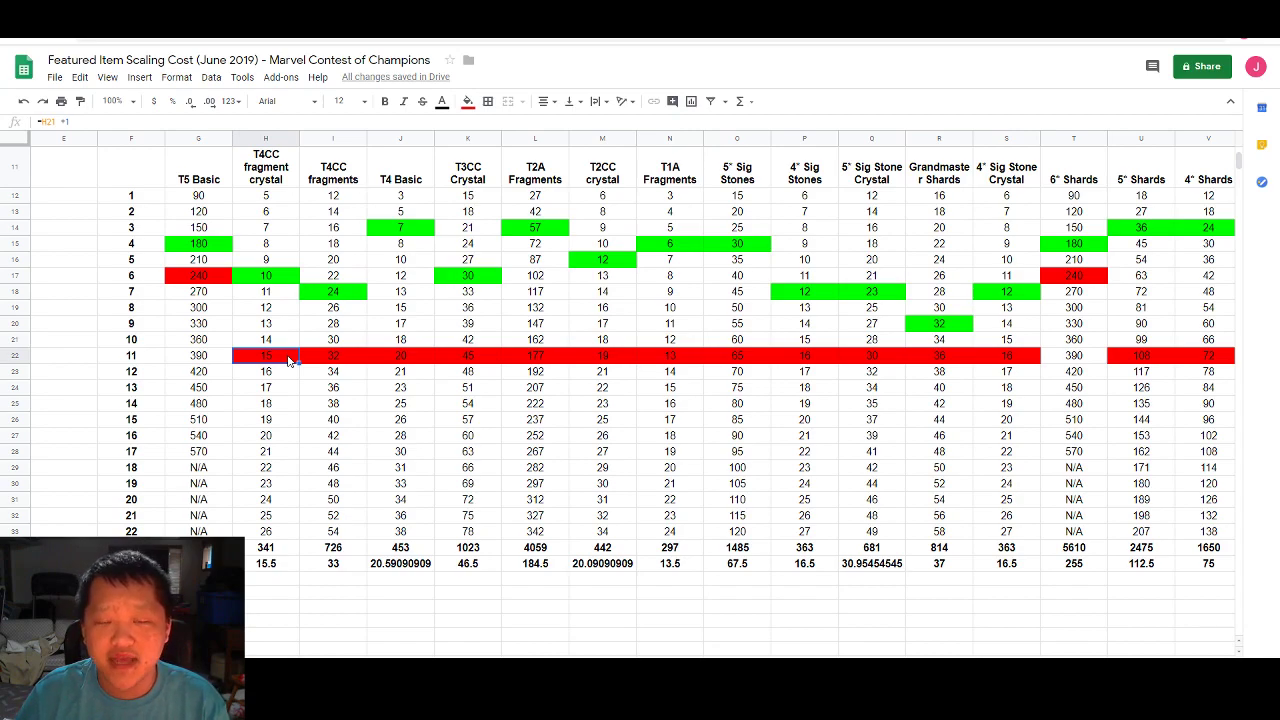
left_click(282, 376)
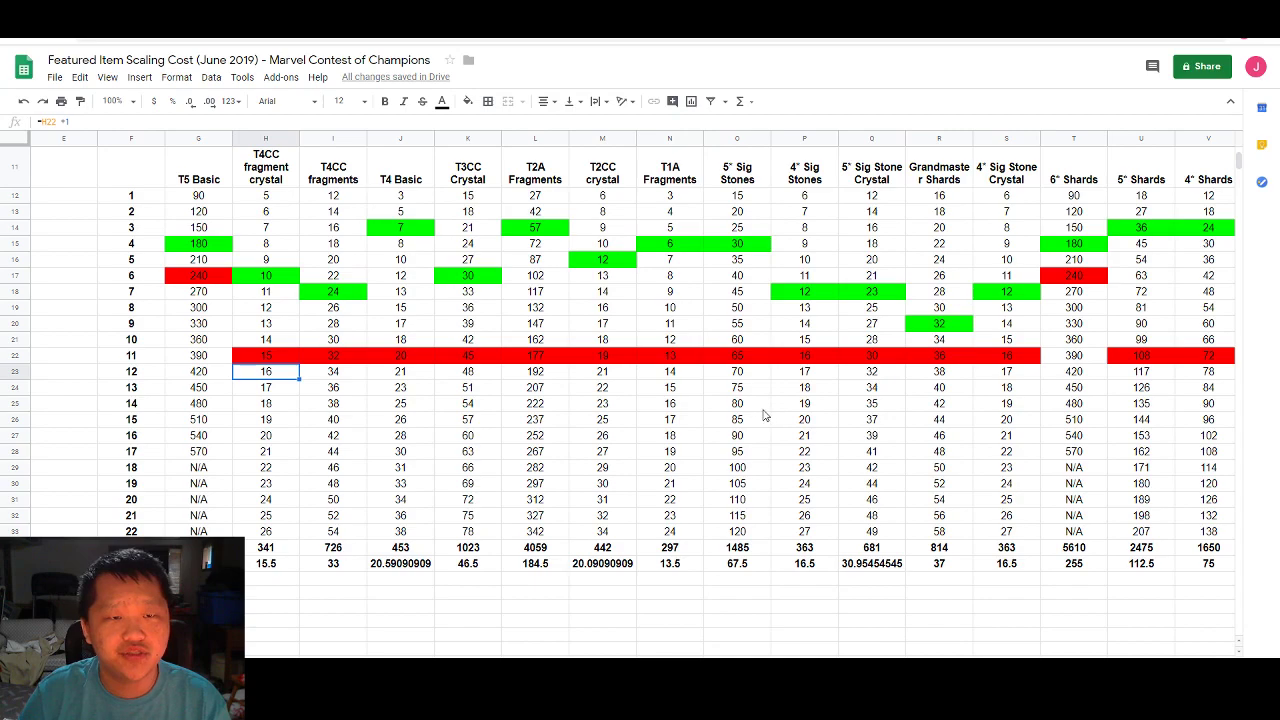
left_click(219, 313)
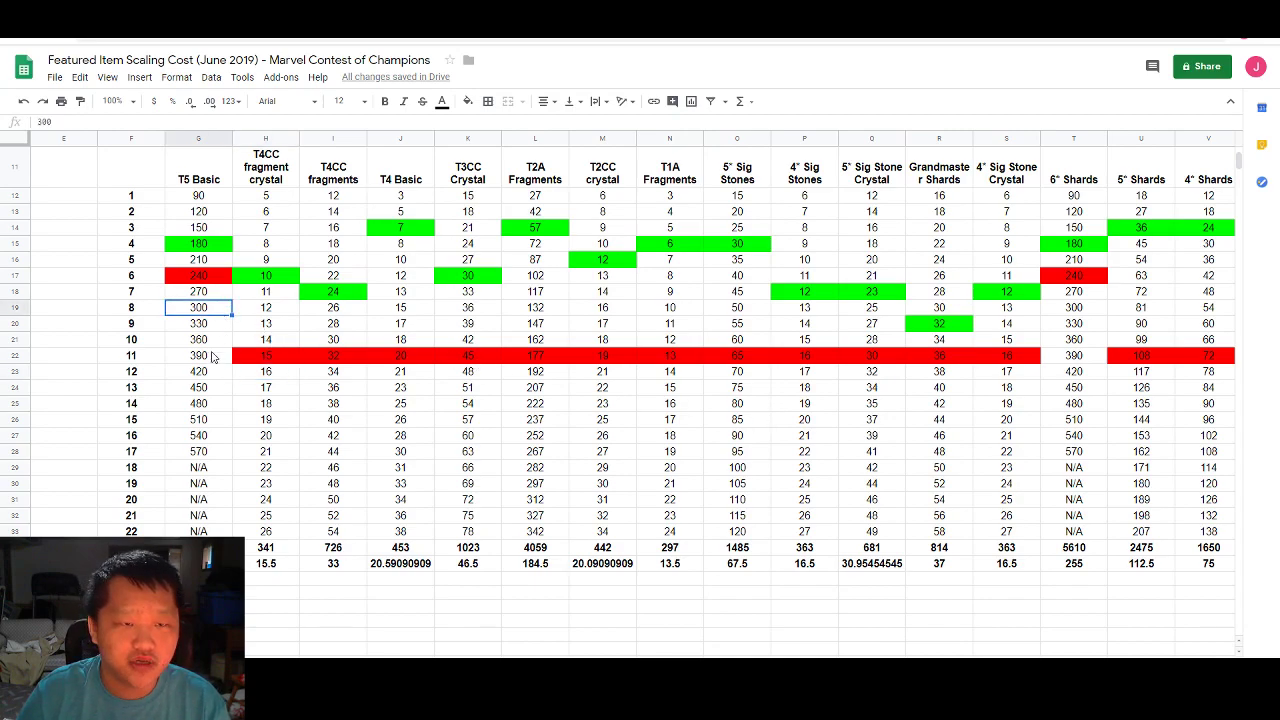
left_click_drag(200, 323, 190, 405)
left_click(939, 467)
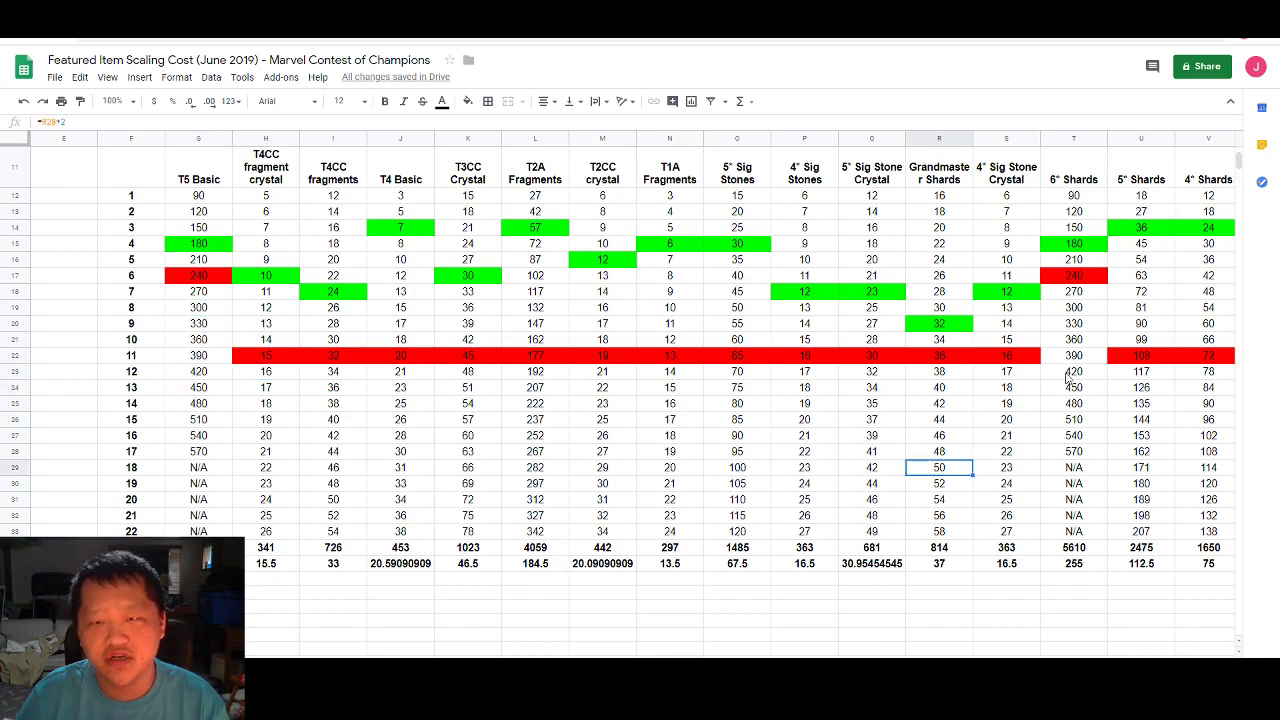
left_click_drag(1073, 339, 1087, 421)
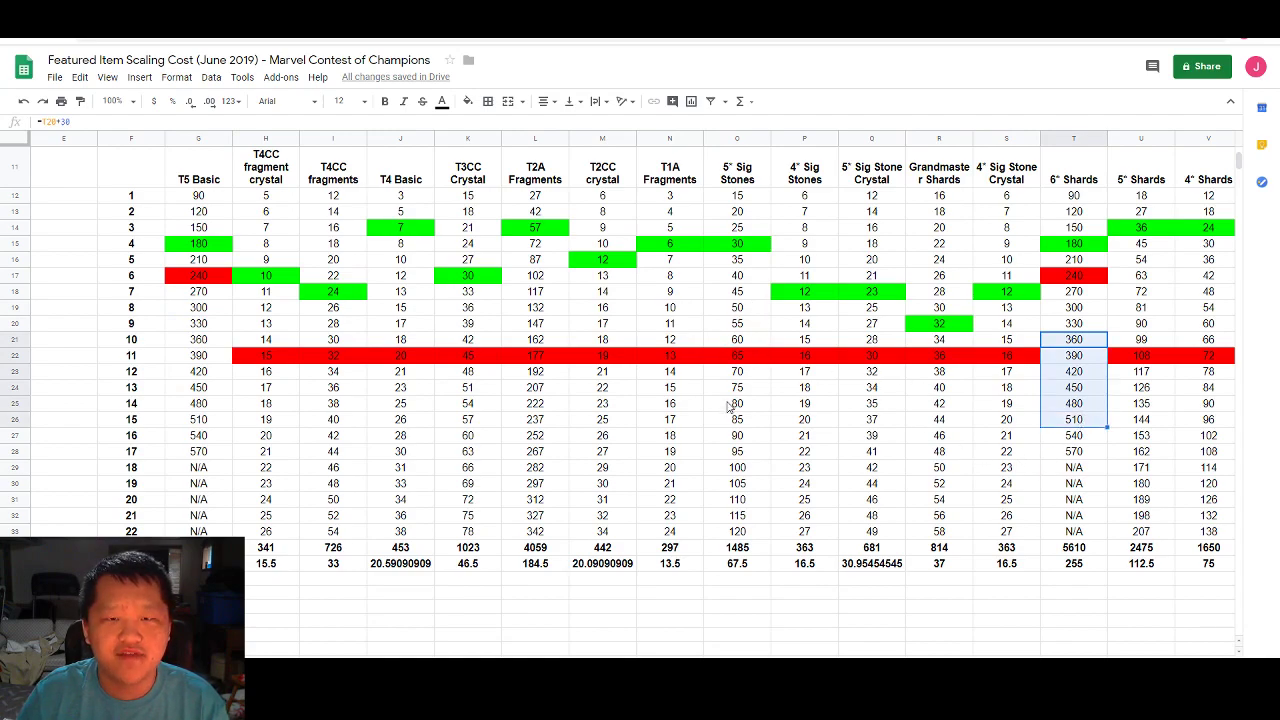
left_click_drag(752, 390, 765, 497)
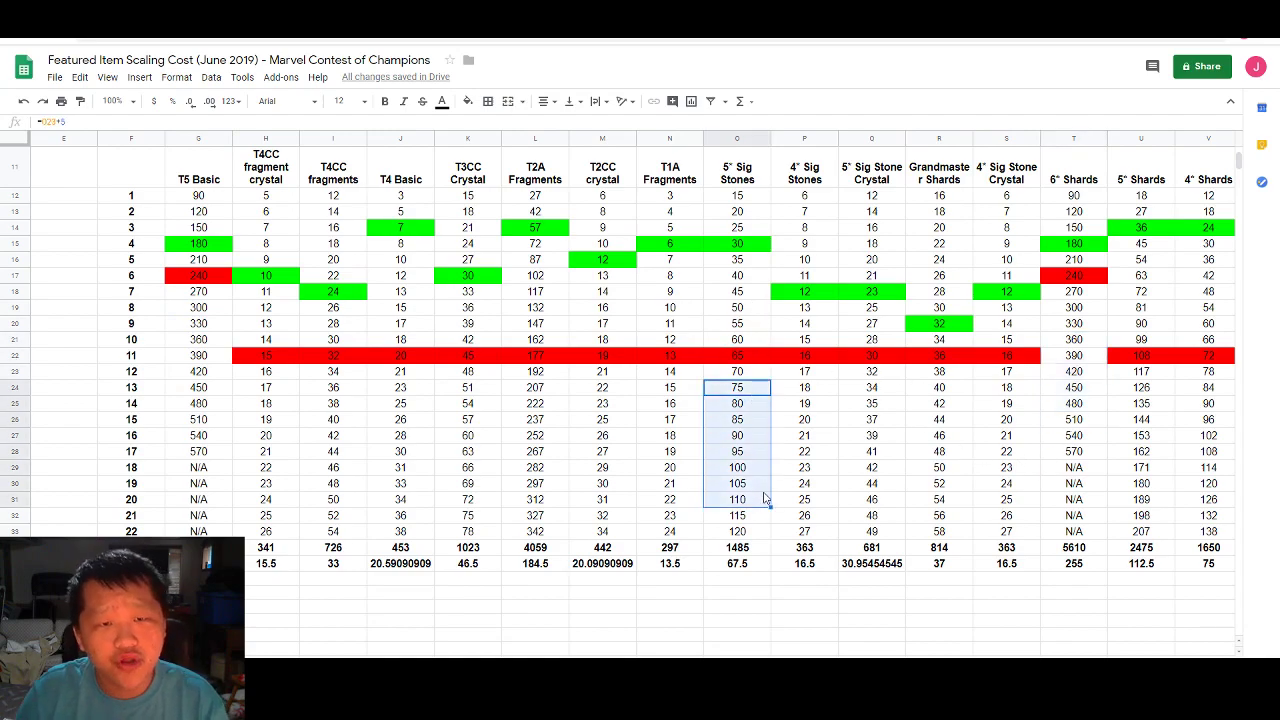
Step: Select the costs of the first eight purchases across all items and view the green and red Total Cost entries below
scroll(404, 409, "up", 2)
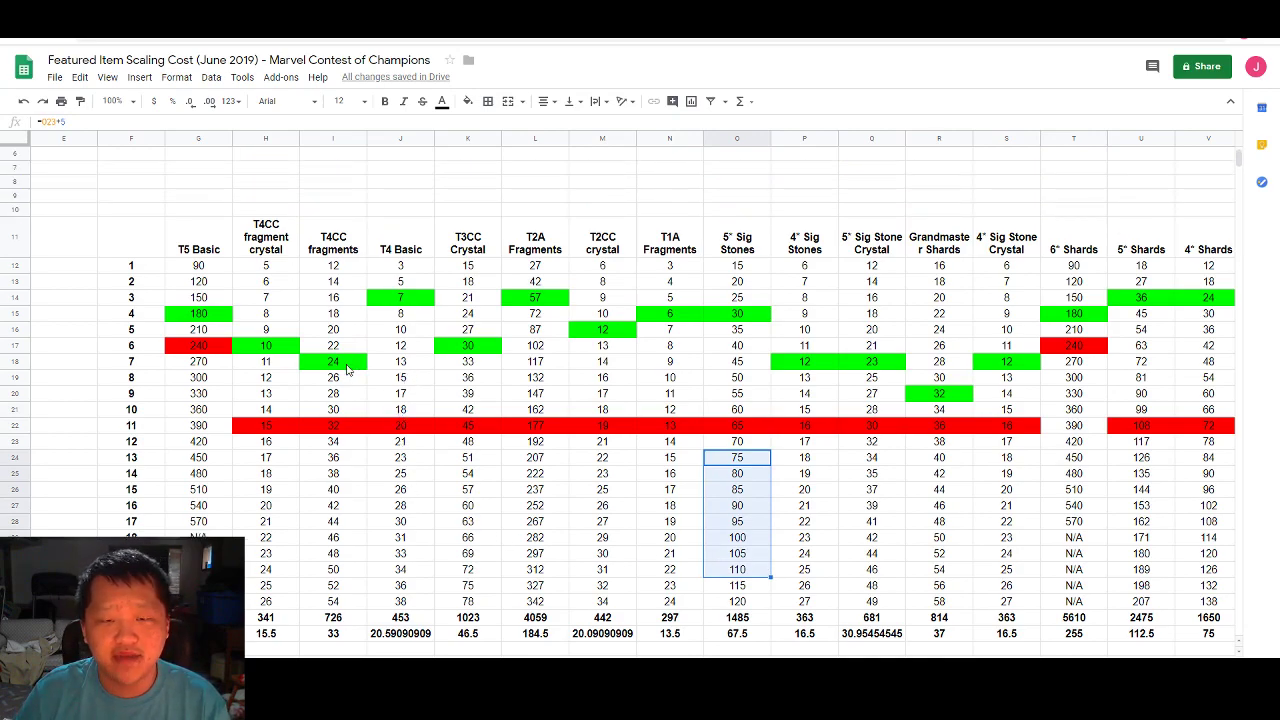
left_click_drag(205, 266, 1180, 379)
scroll(548, 370, "down", 4)
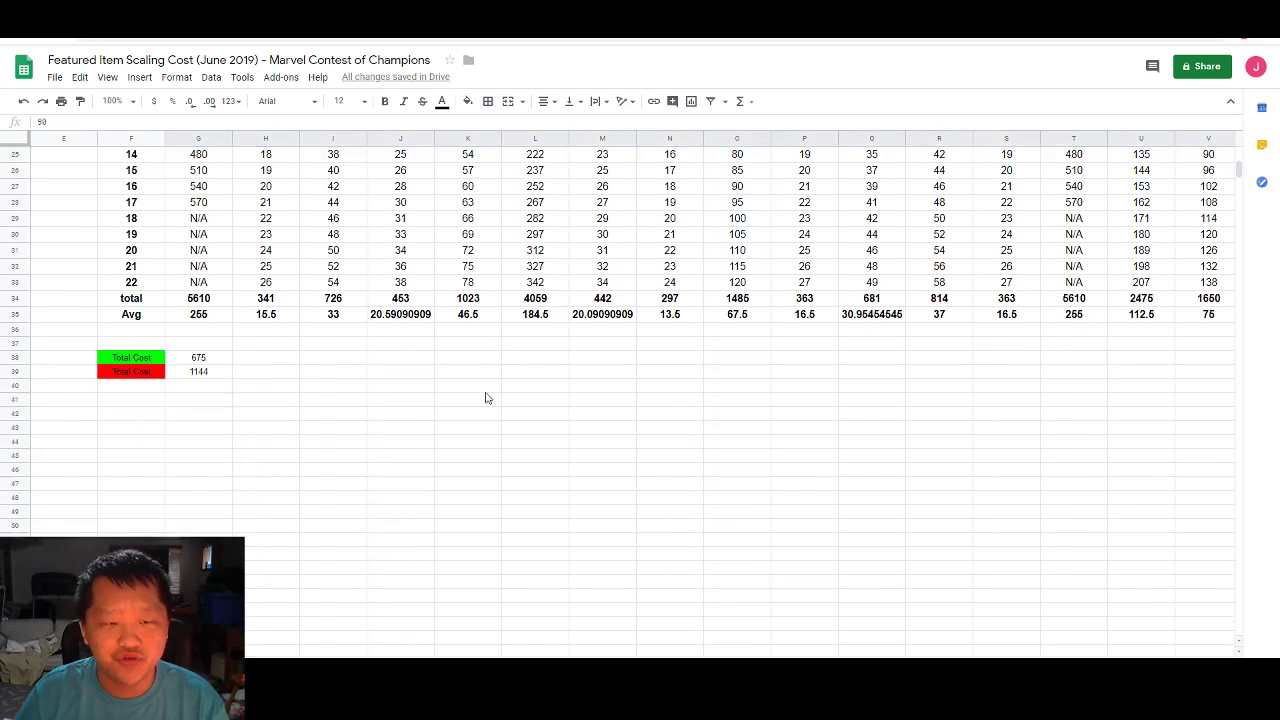
Step: Check the green Total Cost formula against the highlighted costs above, including the red-highlighted T5 Basic cost
left_click(229, 363)
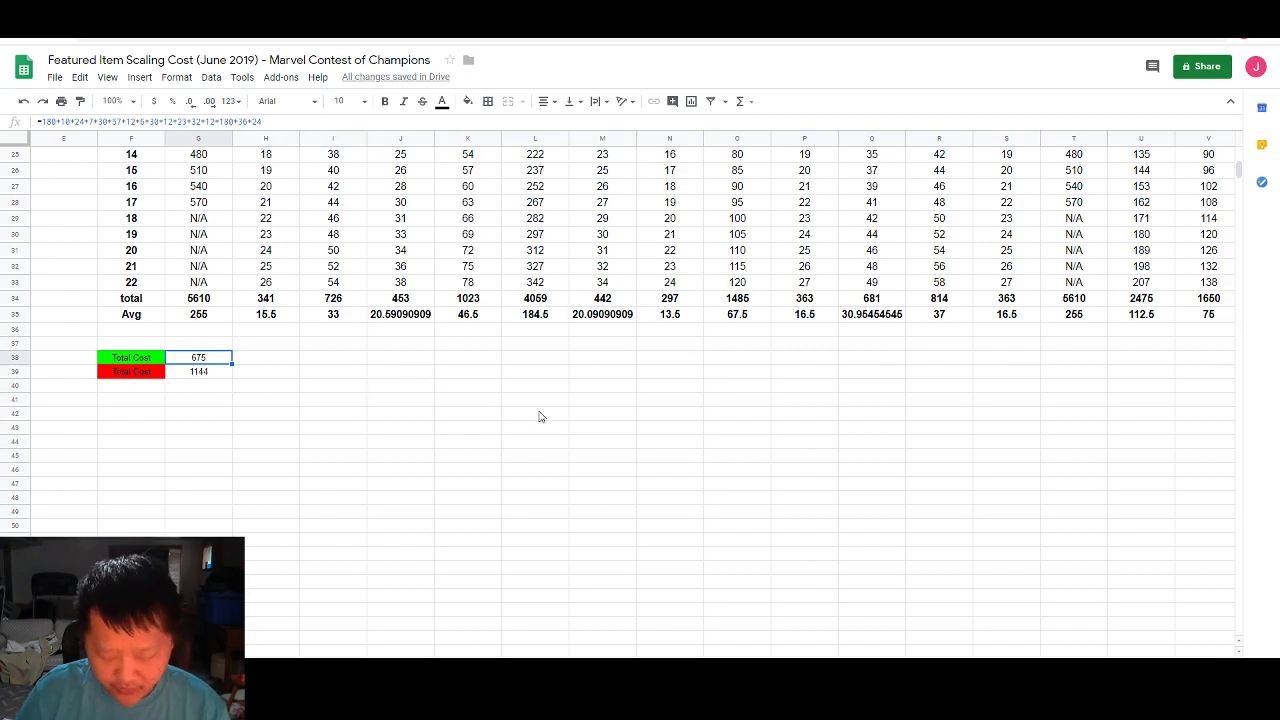
scroll(541, 417, "up", 4)
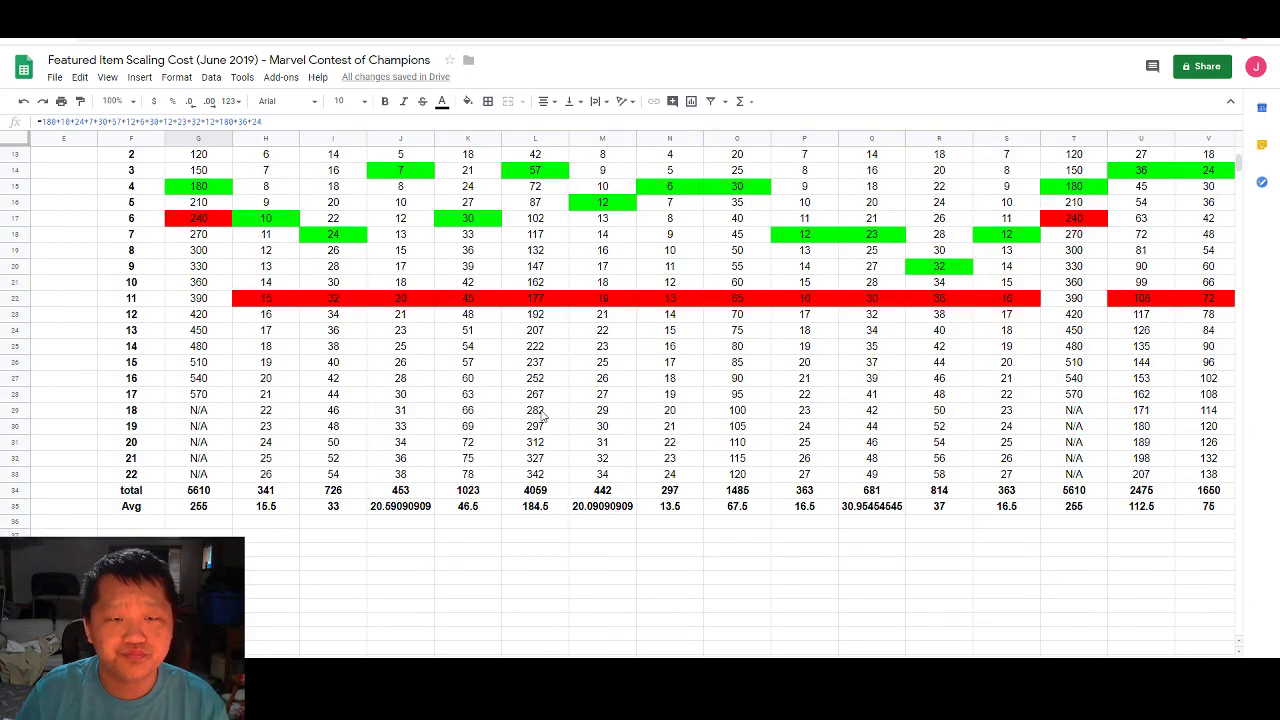
scroll(467, 425, "up", 1)
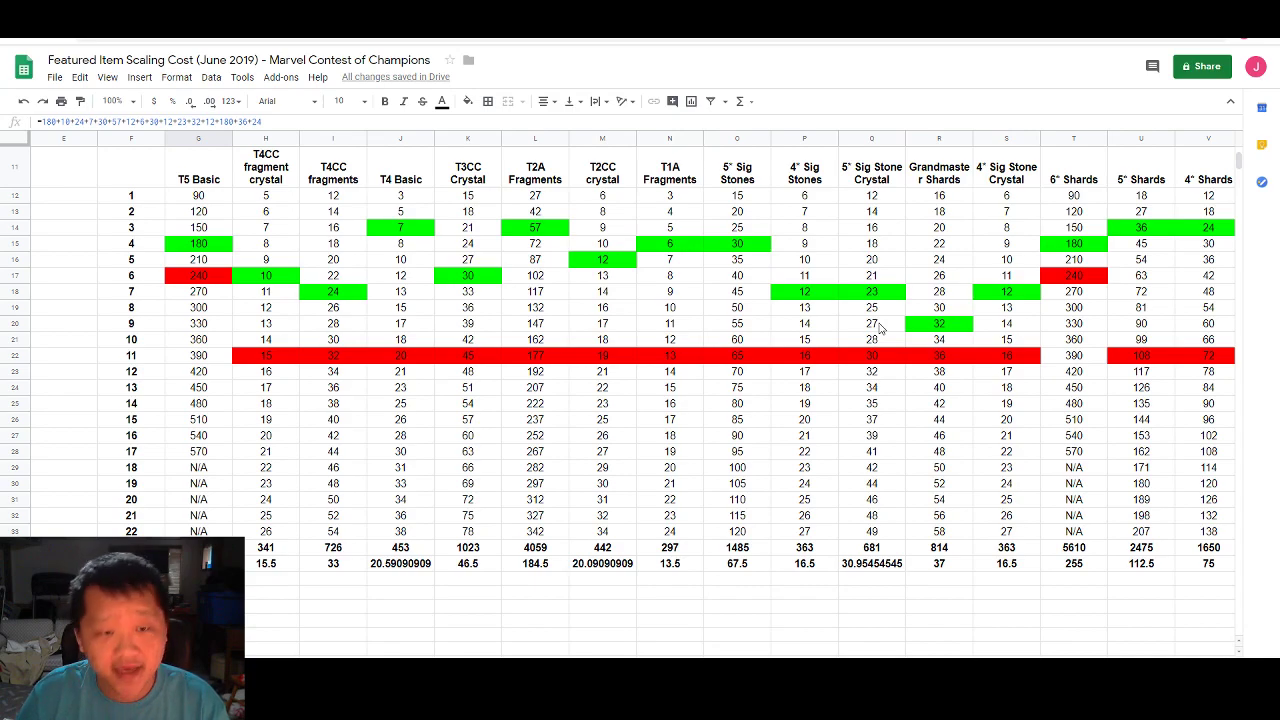
scroll(645, 333, "down", 3)
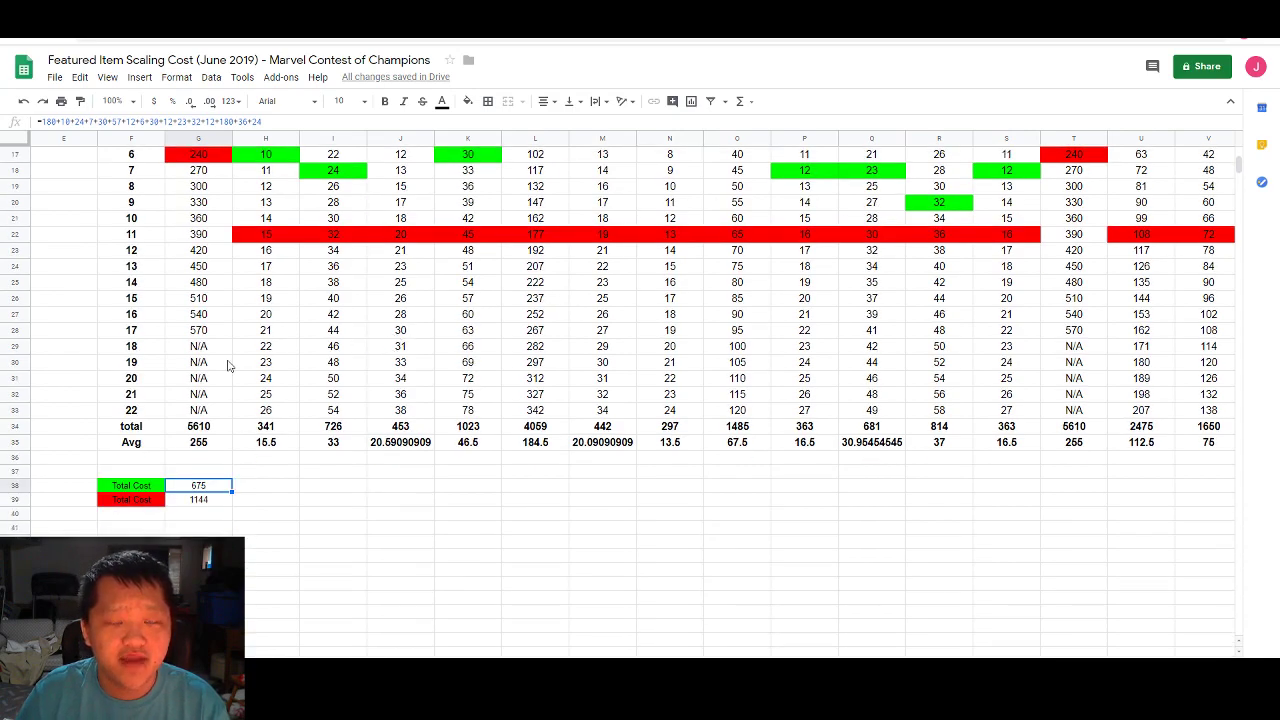
scroll(228, 366, "up", 1)
left_click(194, 192)
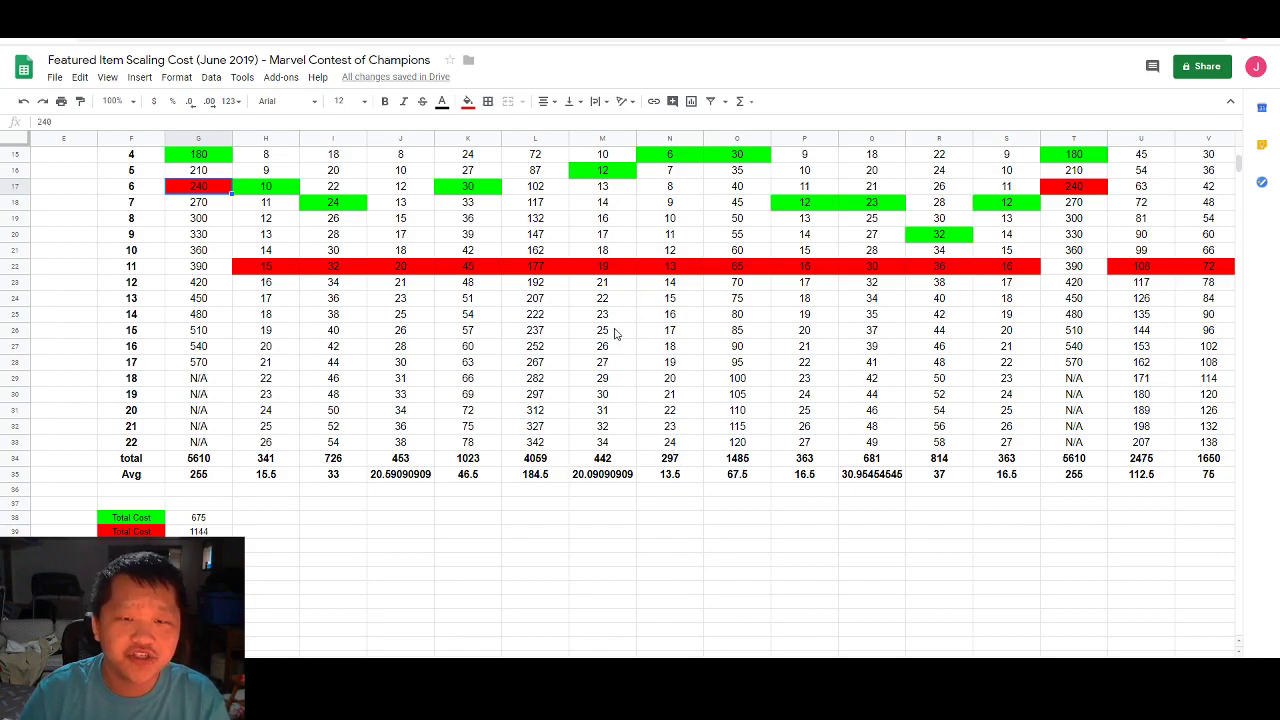
Step: Inspect the T2CC crystal costs past the red cutoff, and select its first five purchases down to the green-highlighted cost
scroll(612, 335, "up", 5)
left_click_drag(607, 257, 607, 442)
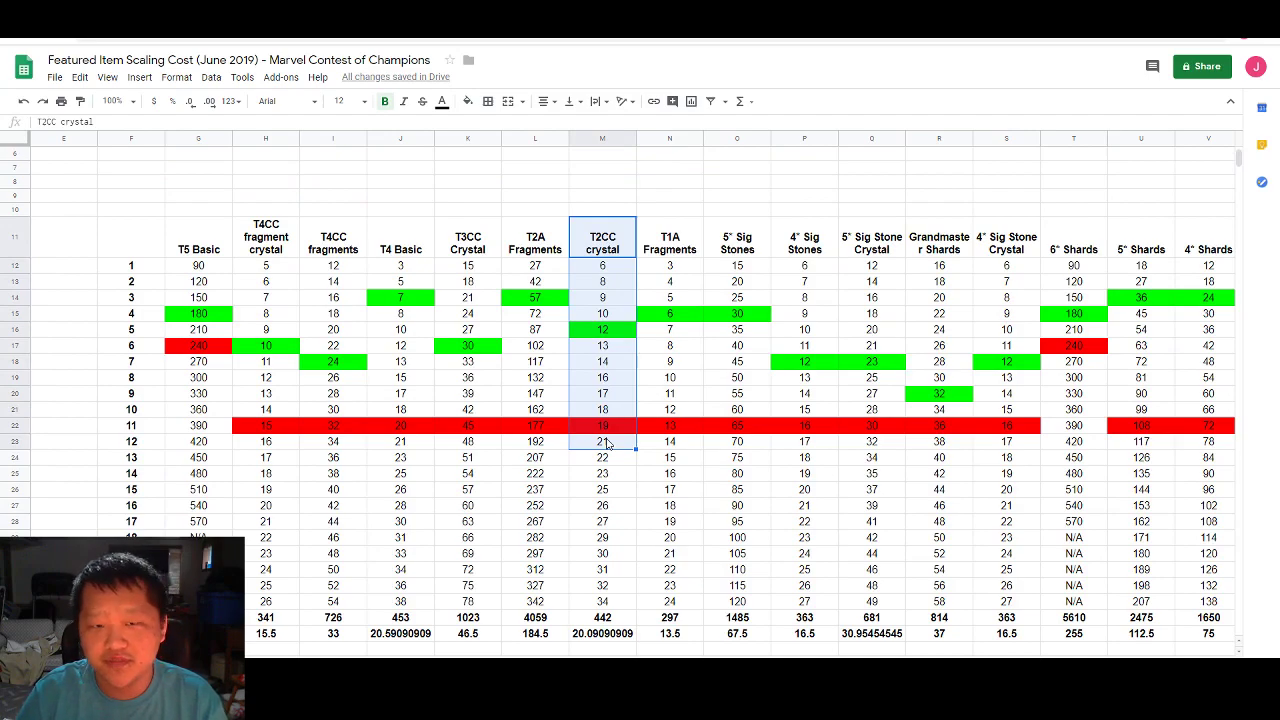
left_click(595, 355)
left_click_drag(606, 268, 605, 333)
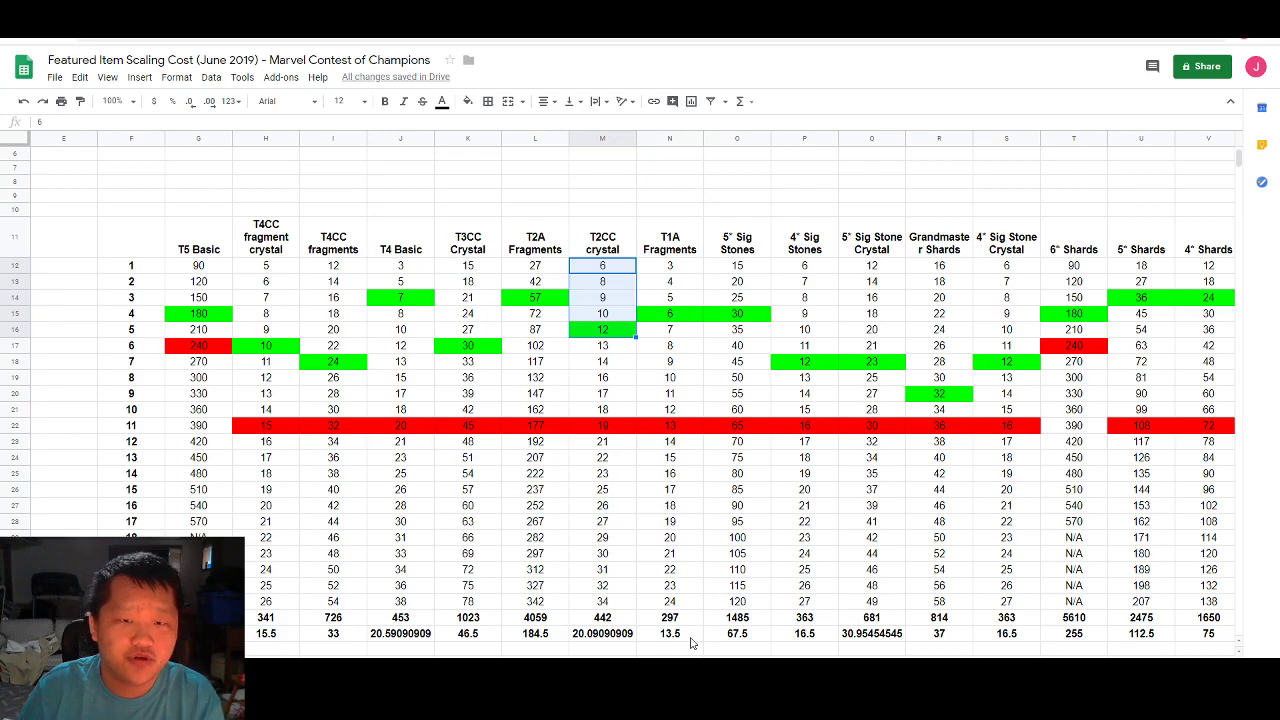
Step: Compare the green-highlighted fourth-purchase and red-highlighted sixth-purchase costs for T5 Basic
left_click(200, 345)
left_click(198, 313)
left_click(229, 348)
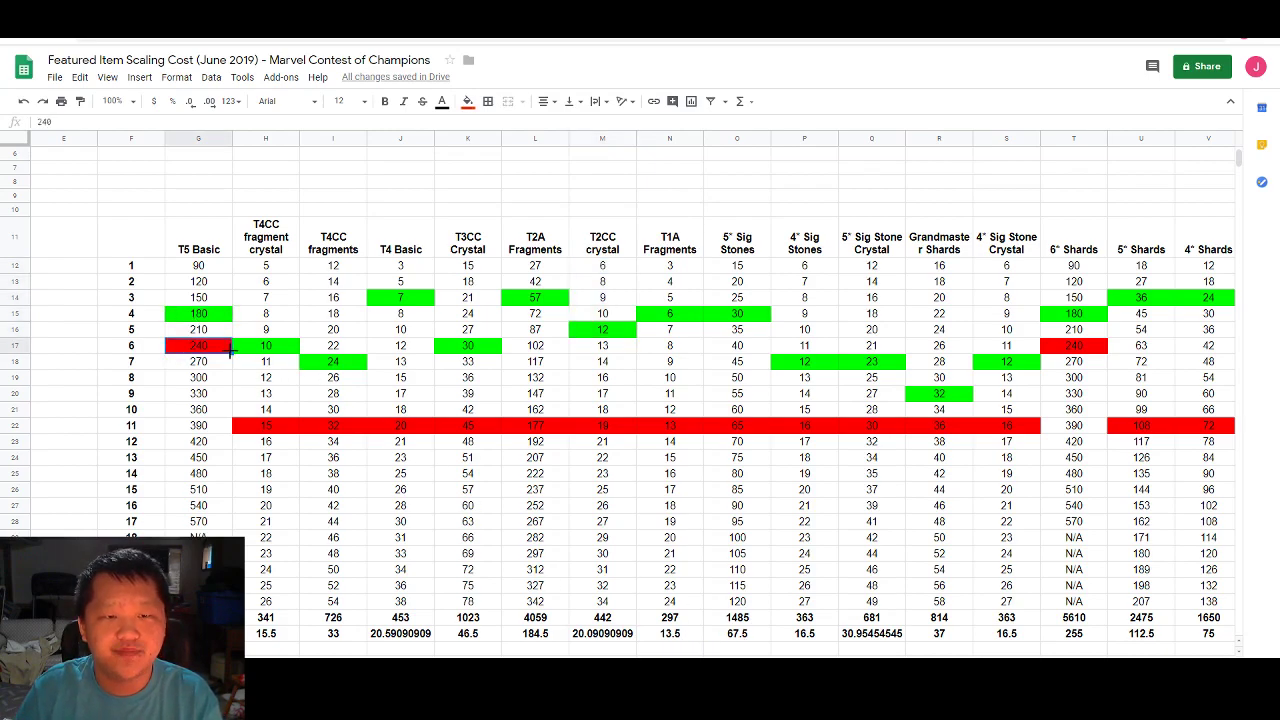
Step: Select the costs of purchases 21 and 22 across all items and compare them with the Total Cost entries below
scroll(929, 483, "down", 1)
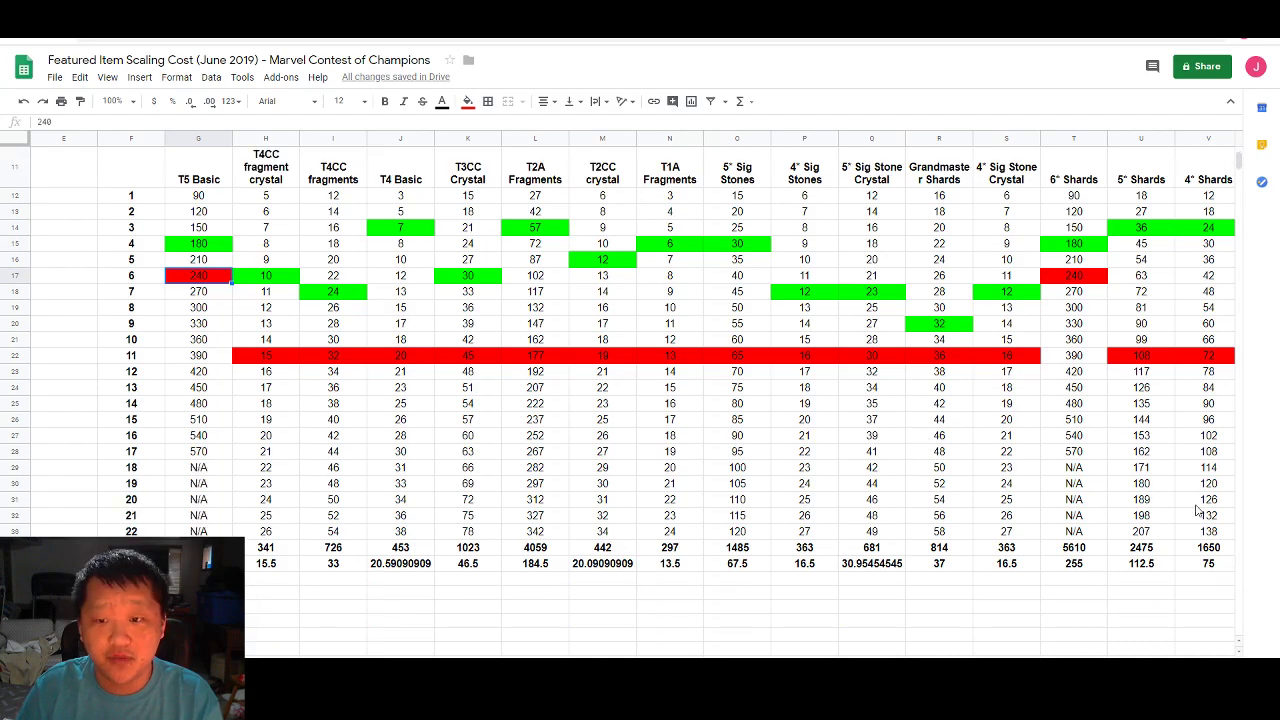
scroll(1180, 510, "down", 1)
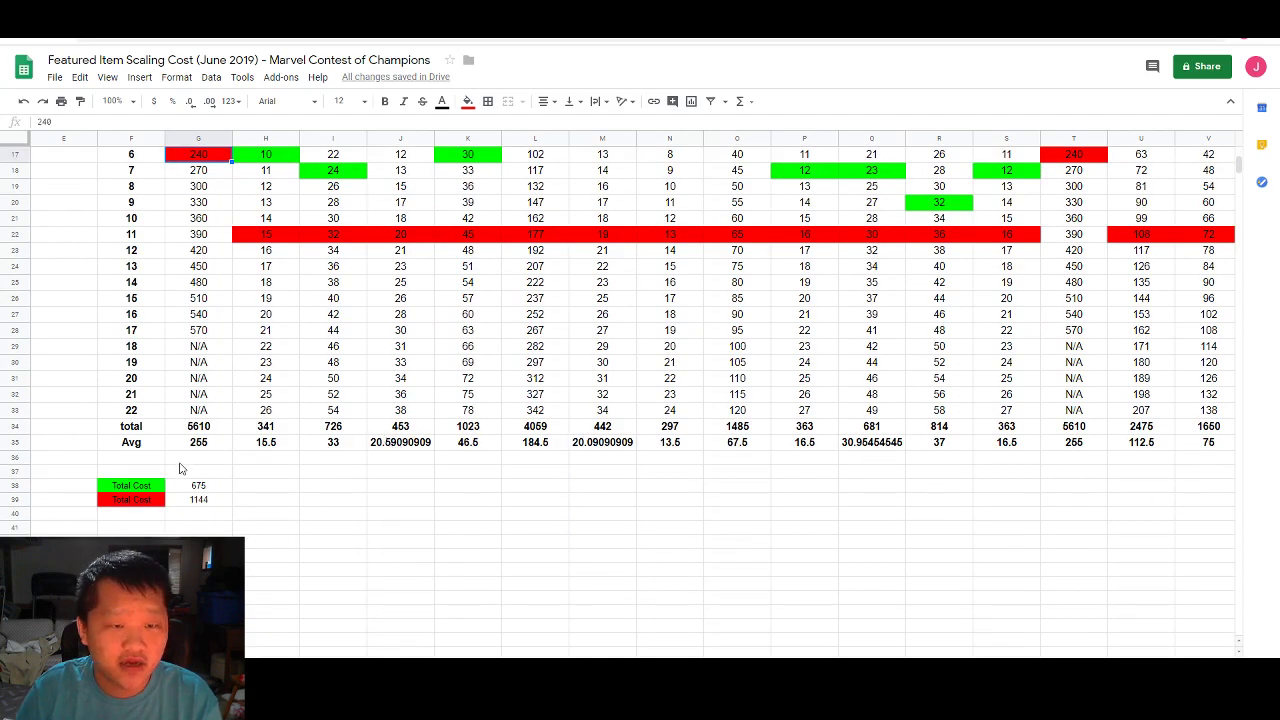
mouse_move(199, 410)
left_mouse_down()
mouse_move(830, 420)
mouse_move(1125, 399)
mouse_move(1205, 410)
left_mouse_up()
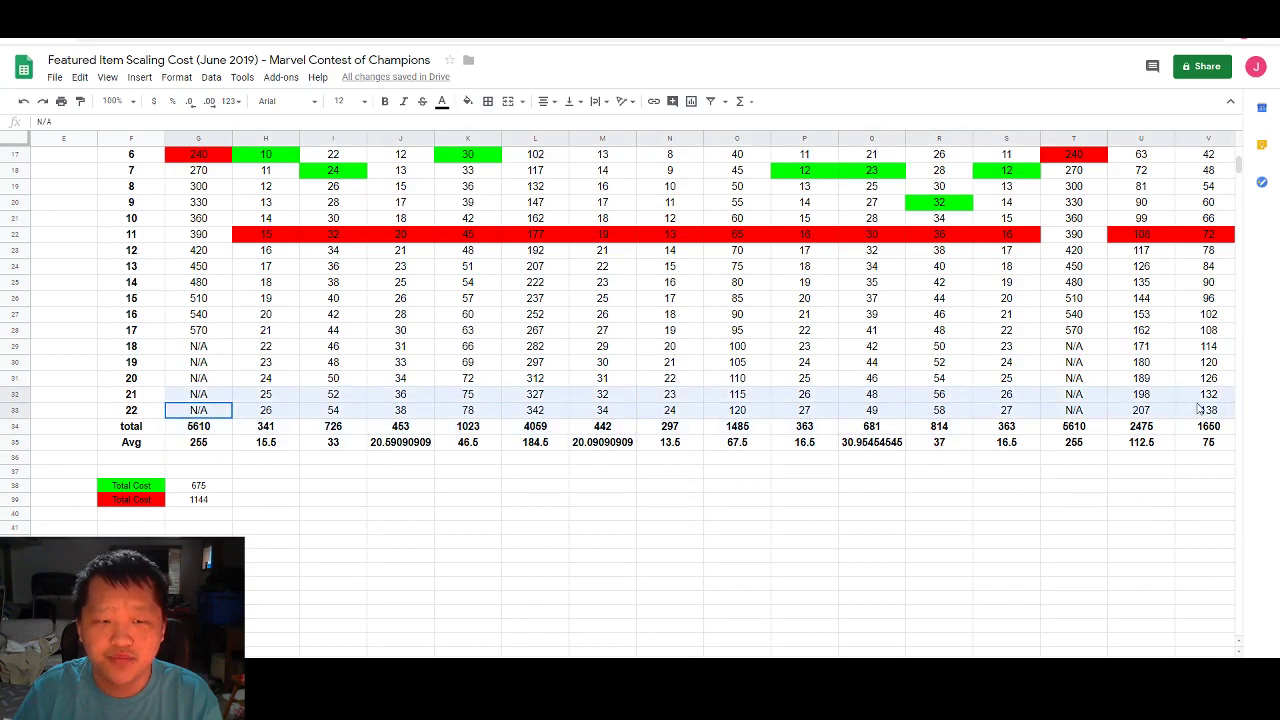
left_click(590, 497)
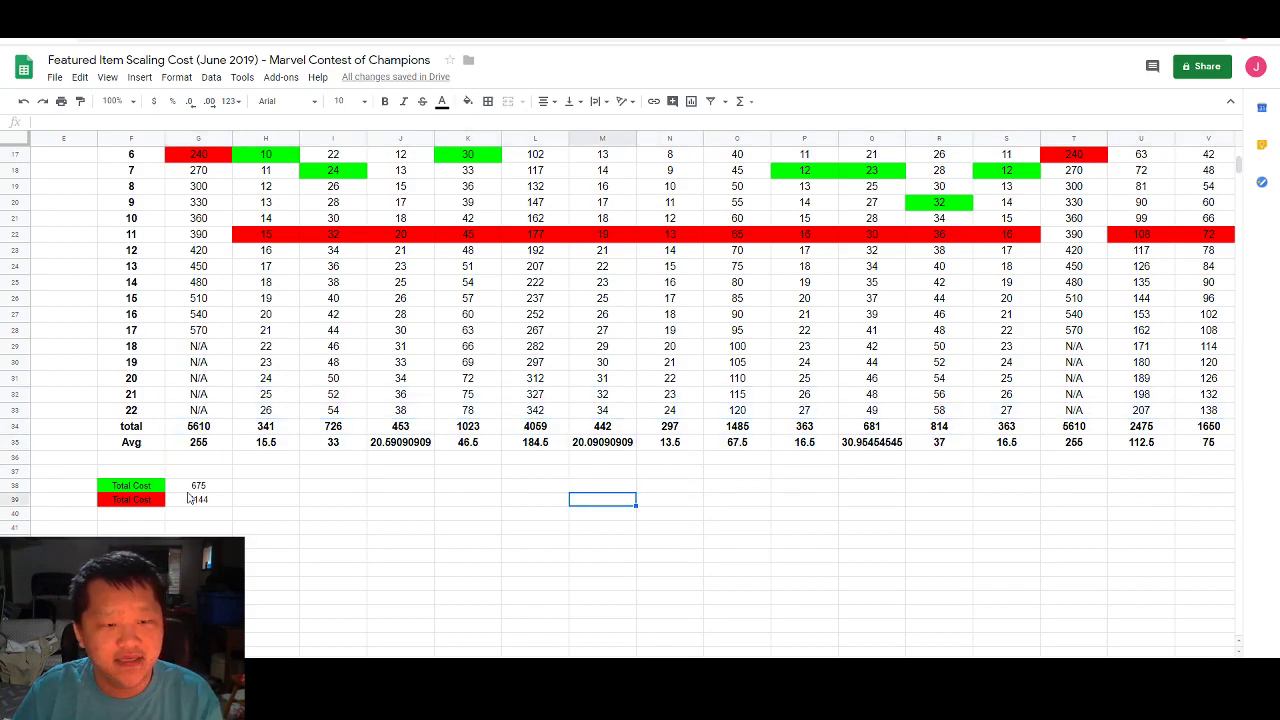